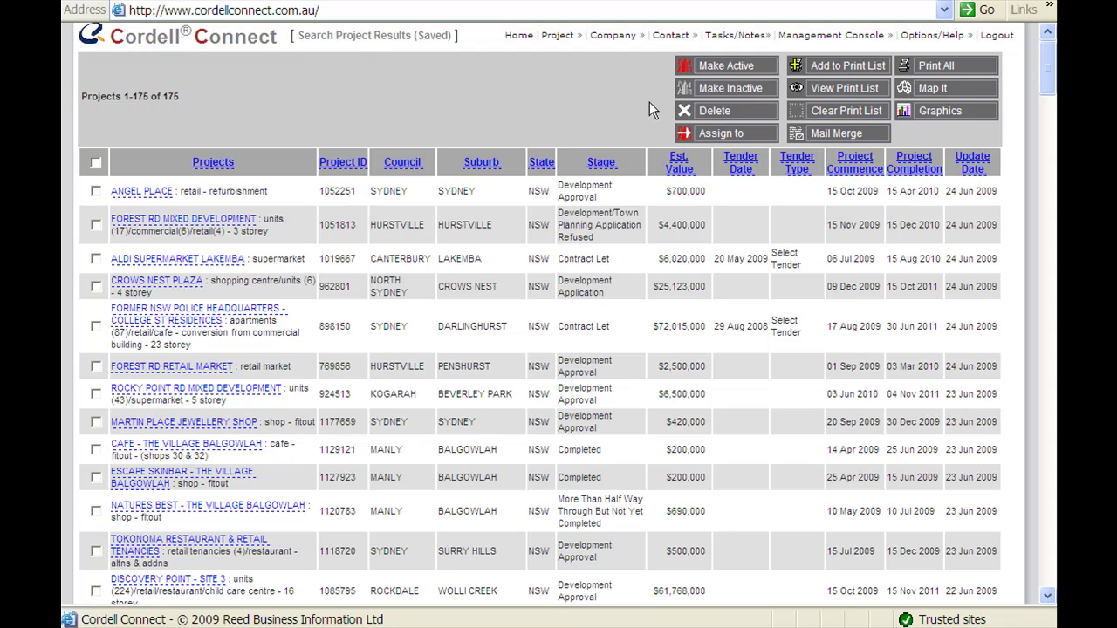
Generate a standard Project List Report for all projects in the saved search results and open the file.
{"action": "left_click", "coordinate": [936, 71]}
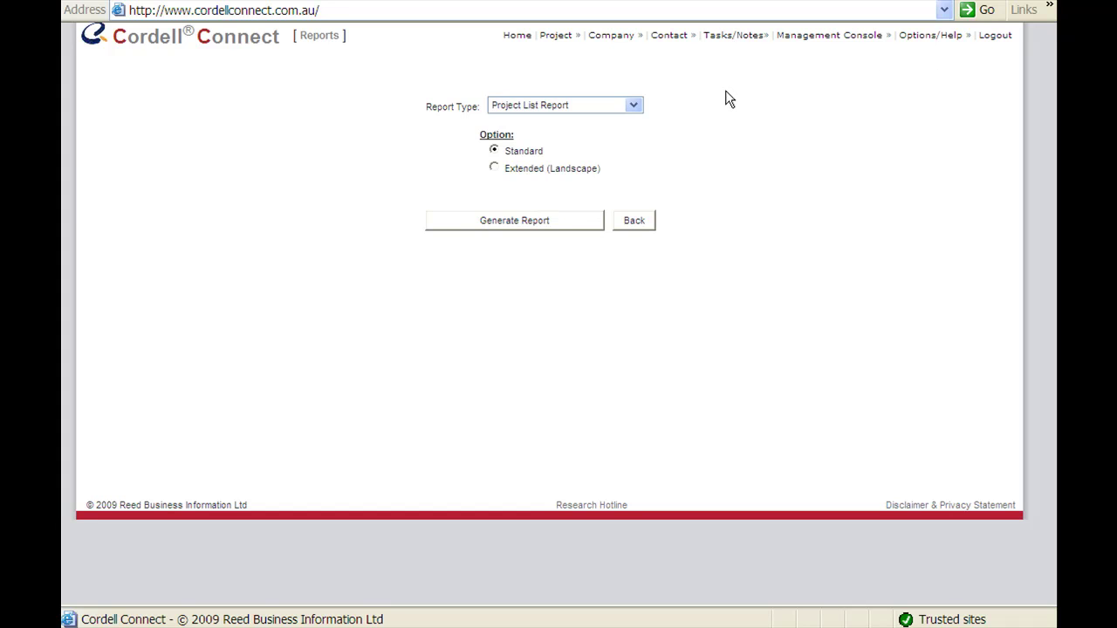
{"action": "left_click", "coordinate": [634, 106]}
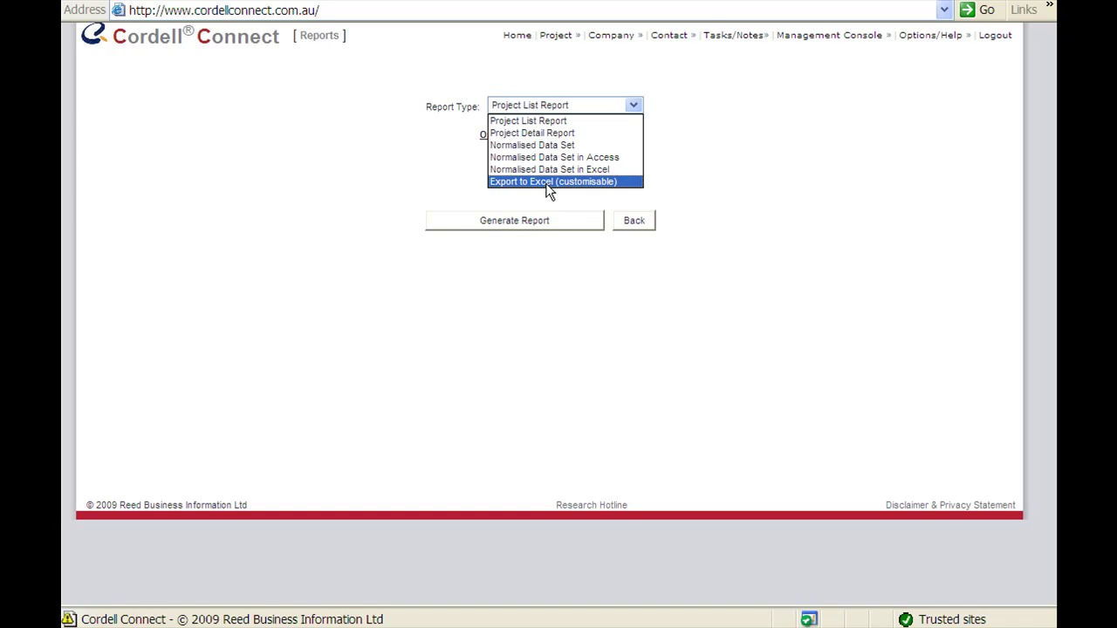
{"action": "left_click", "coordinate": [550, 122]}
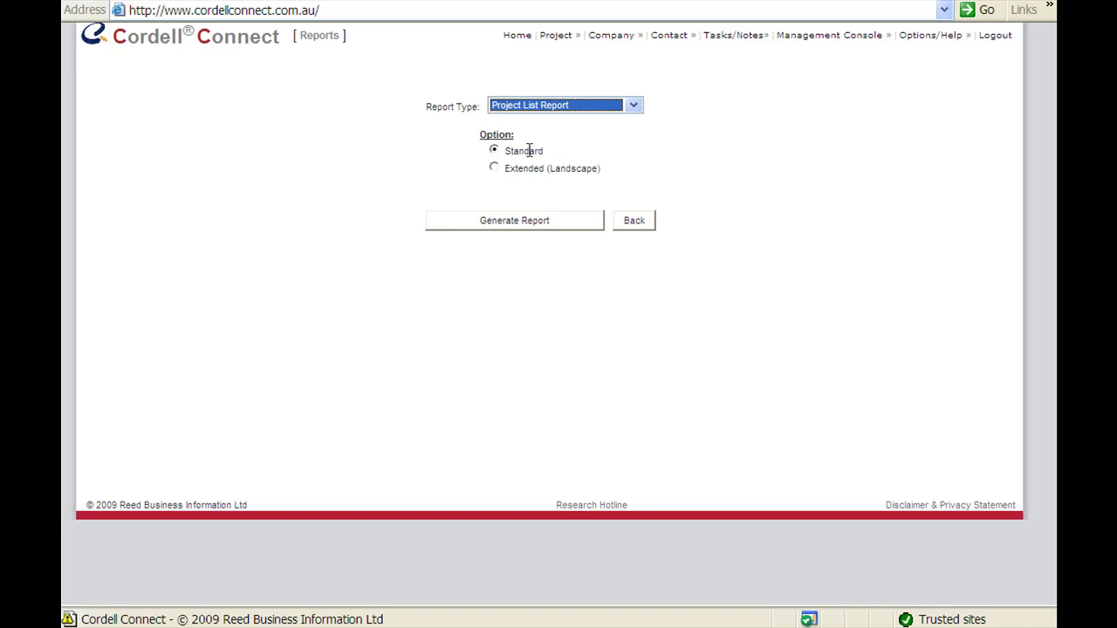
{"action": "left_click", "coordinate": [525, 225]}
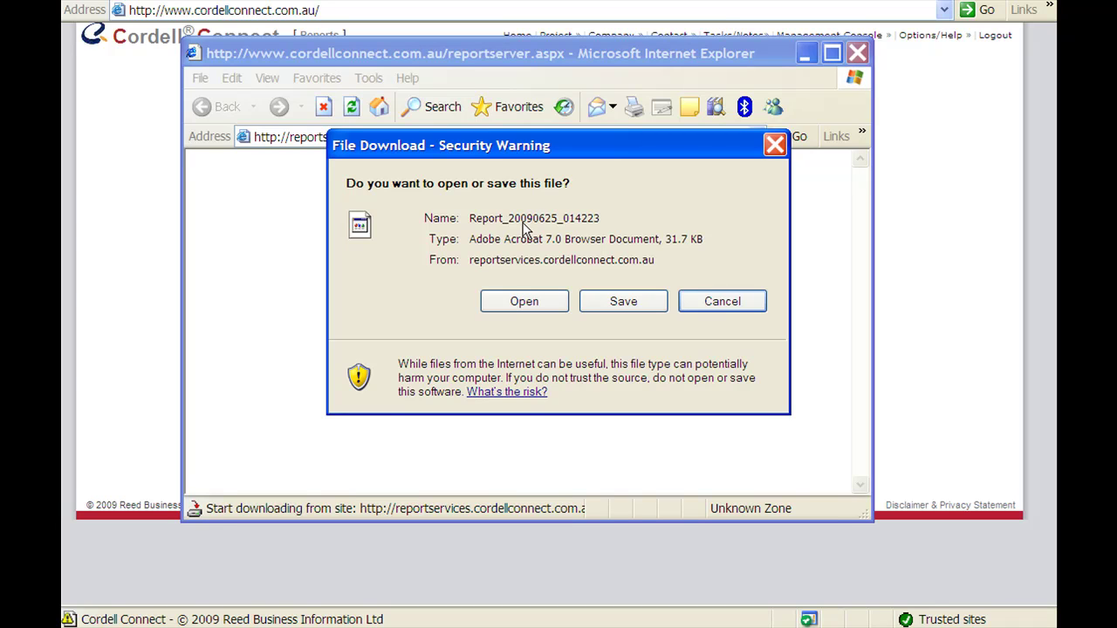
{"action": "left_click", "coordinate": [519, 298]}
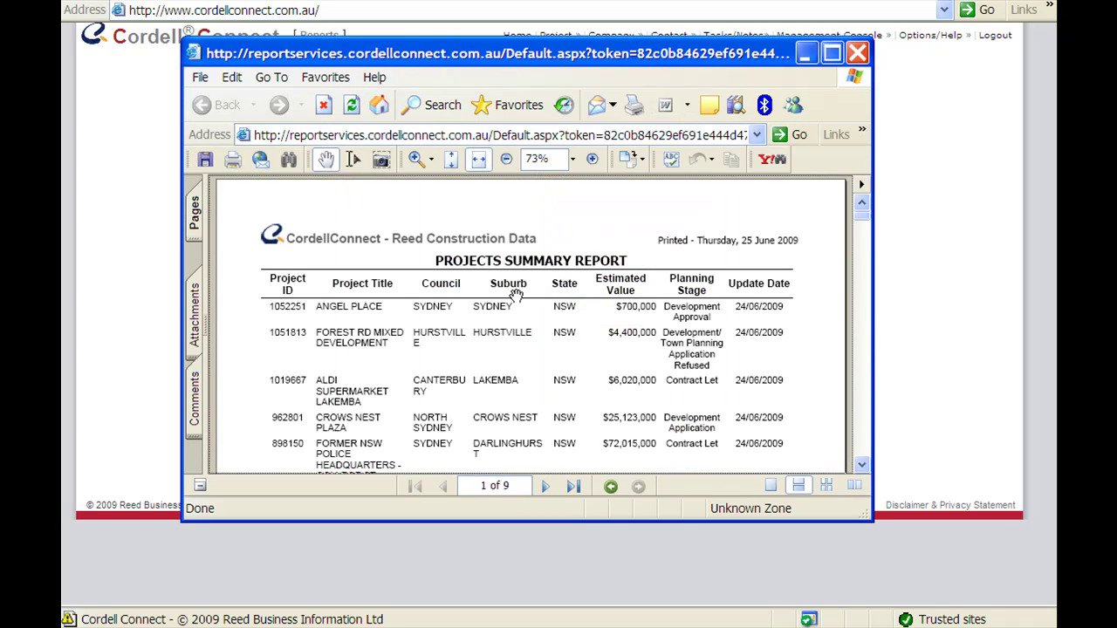
Examine the Projects Summary Report at full window size, and close it.
{"action": "left_click", "coordinate": [832, 54]}
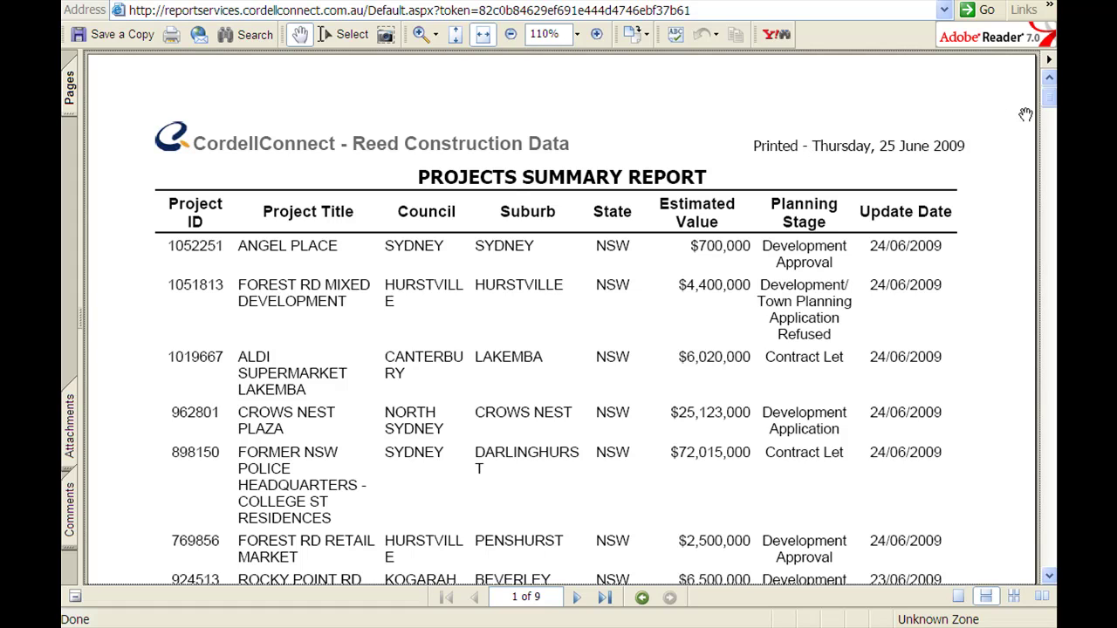
{"action": "mouse_move", "coordinate": [1047, 104]}
{"action": "left_mouse_down"}
{"action": "mouse_move", "coordinate": [1050, 225]}
{"action": "mouse_move", "coordinate": [1047, 106]}
{"action": "left_mouse_up"}
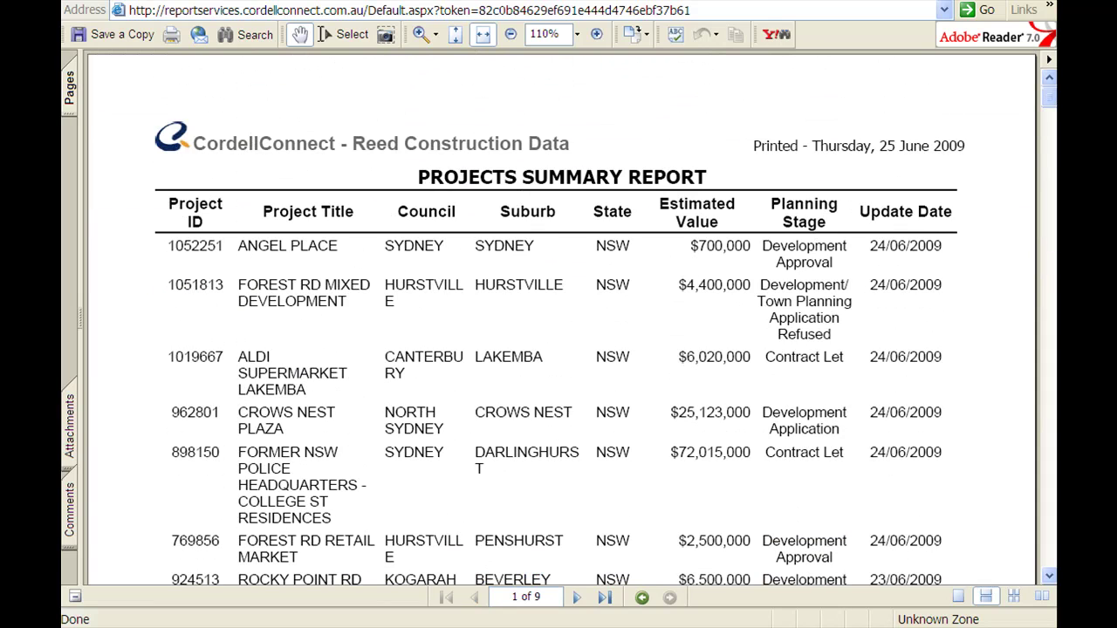
{"action": "left_click", "coordinate": [1046, 4]}
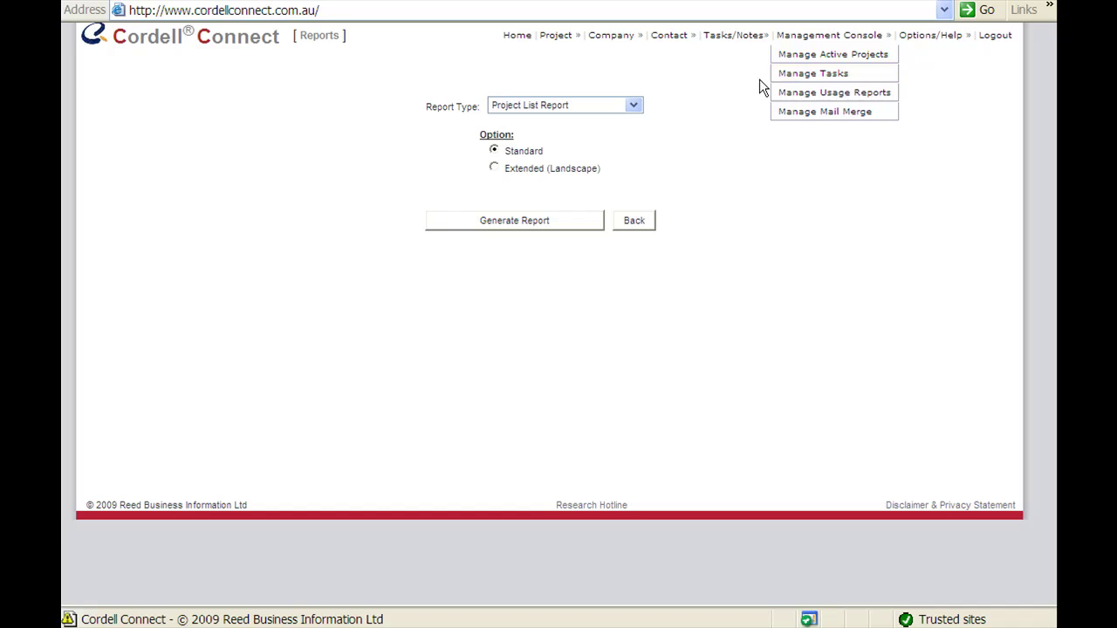
Generate a Project Detail Report including Project Details, Role Details and Tender Information, and open the file.
{"action": "left_click", "coordinate": [635, 103]}
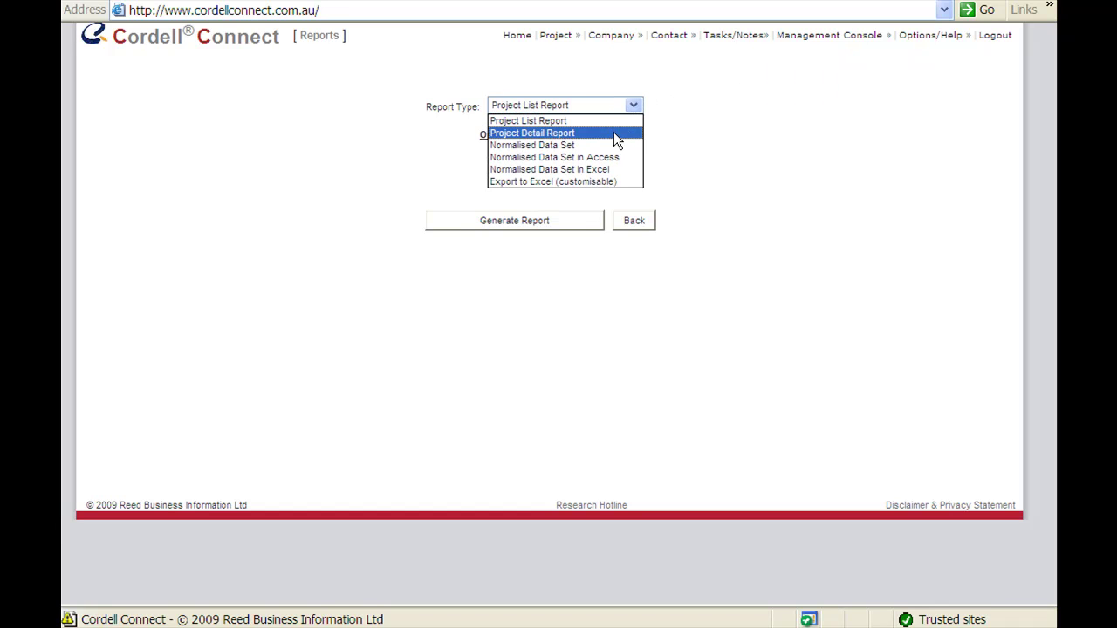
{"action": "left_click", "coordinate": [613, 136]}
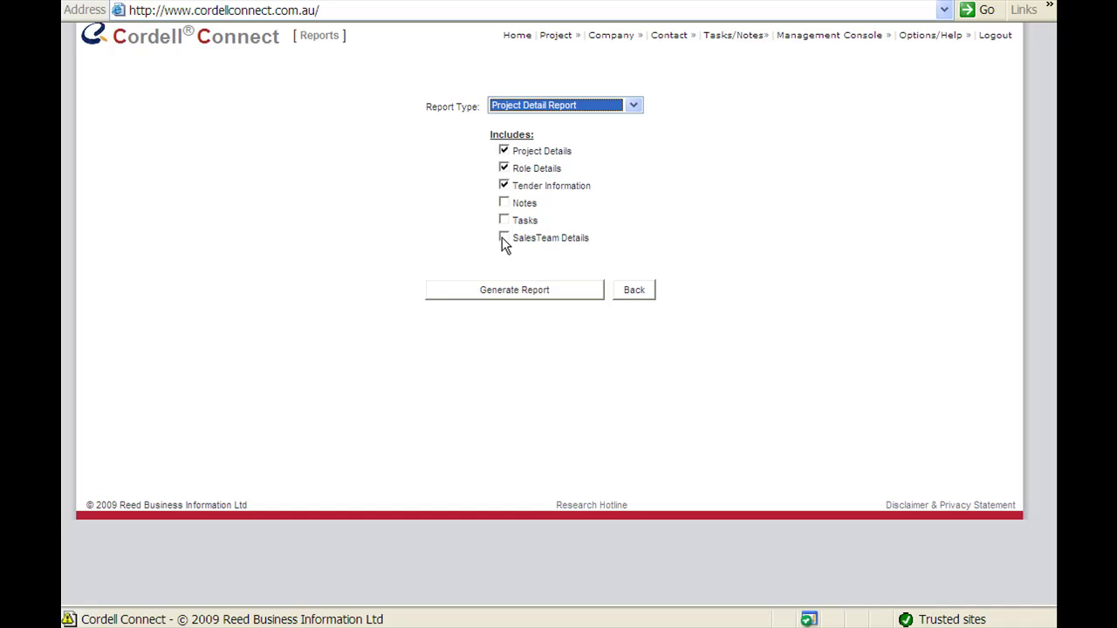
{"action": "left_click", "coordinate": [498, 293]}
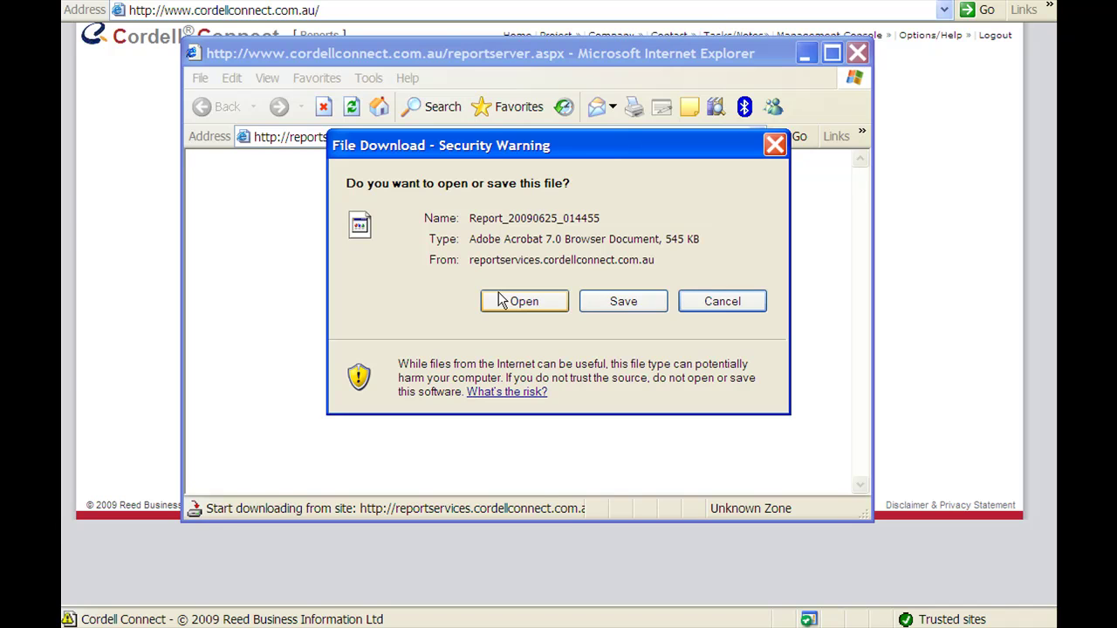
{"action": "left_click", "coordinate": [524, 302]}
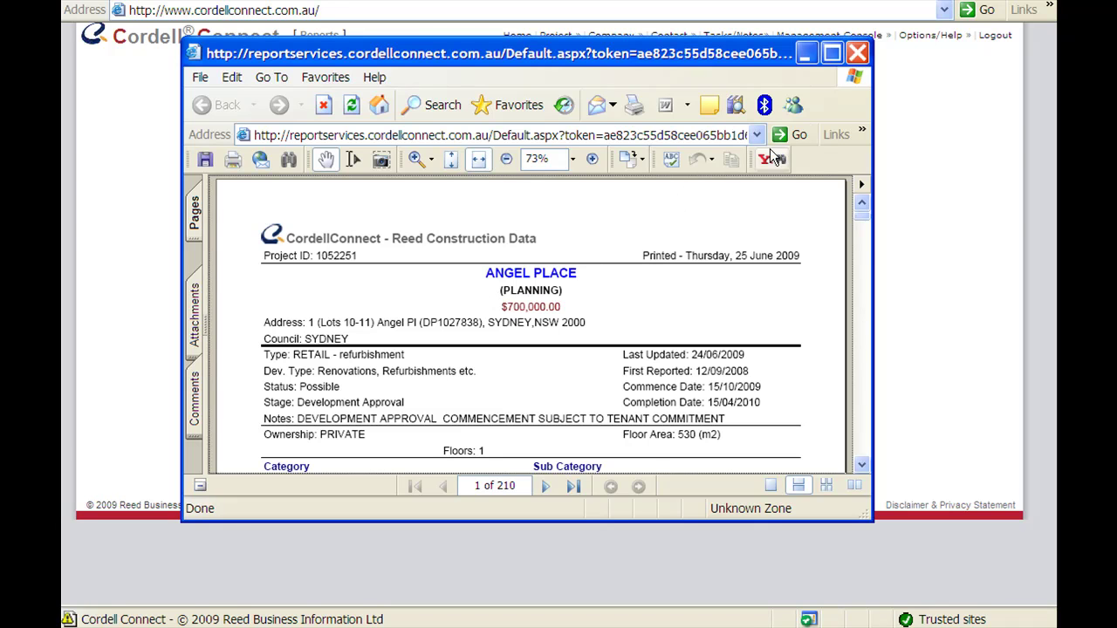
Examine the Angel Place entry in the maximised detail report down to its company roles, and close the report.
{"action": "left_click", "coordinate": [833, 54]}
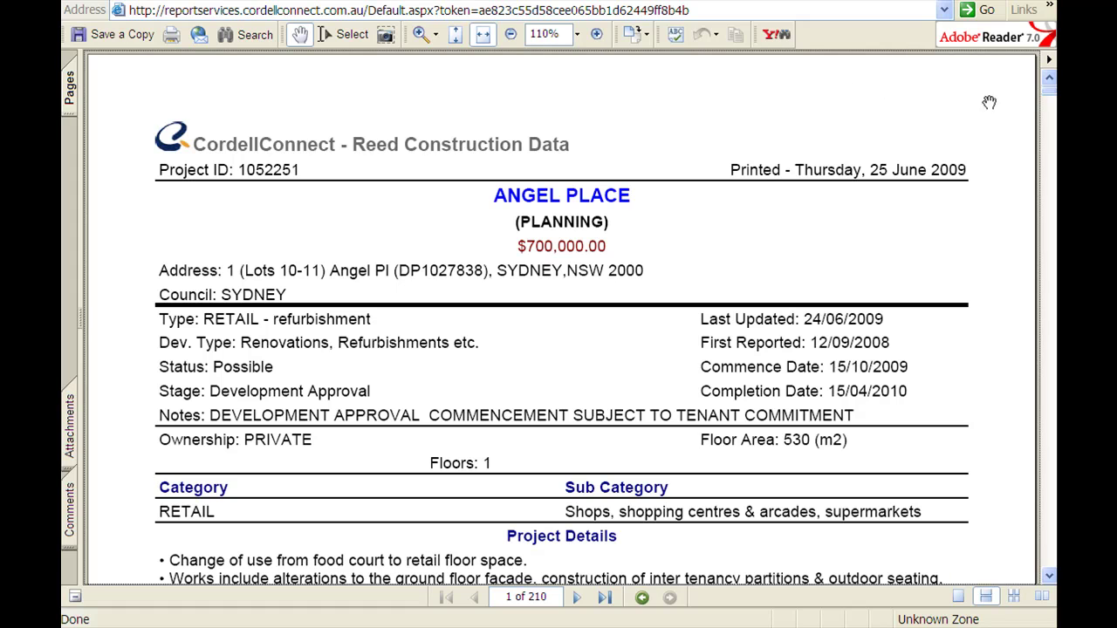
{"action": "left_click", "coordinate": [1052, 211]}
{"action": "left_click", "coordinate": [1051, 211]}
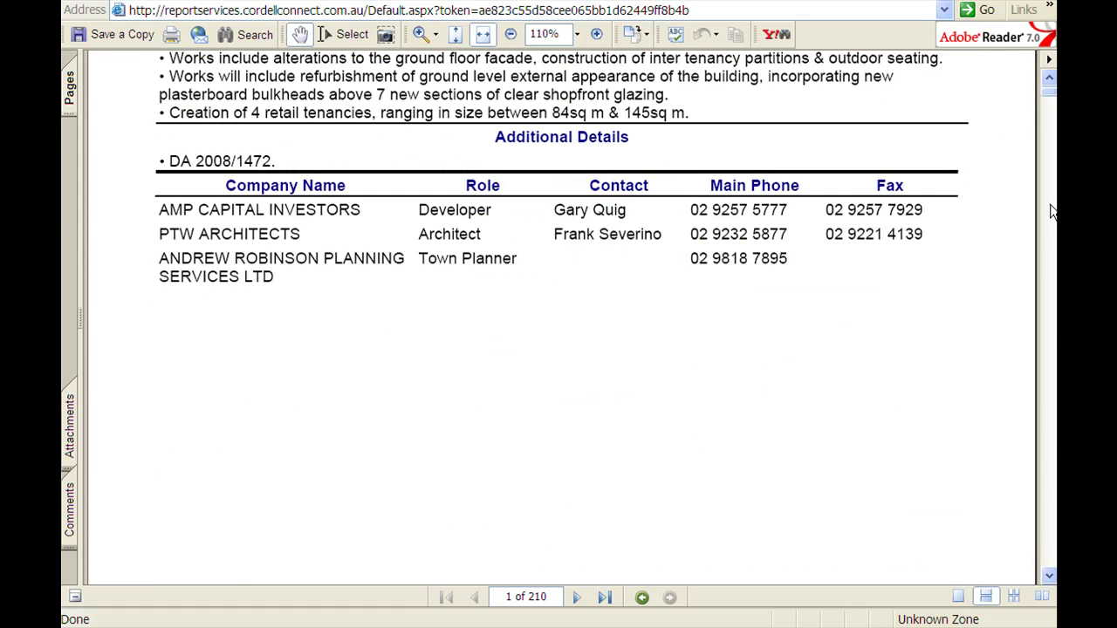
{"action": "left_click", "coordinate": [1051, 211]}
{"action": "left_click", "coordinate": [1050, 211]}
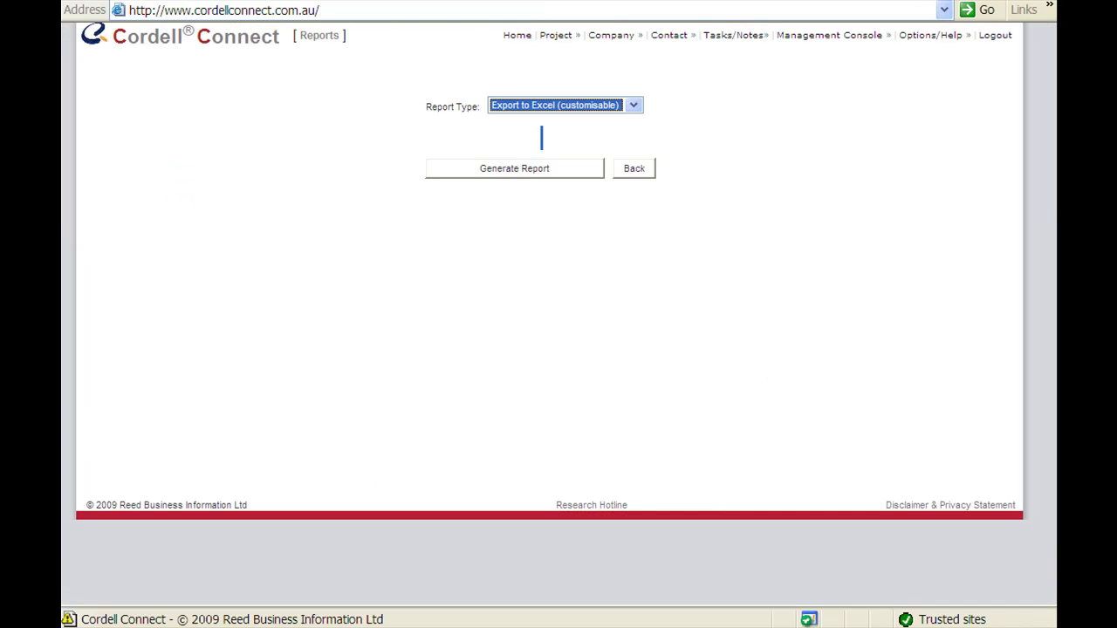
{"action": "mouse_move", "coordinate": [840, 44]}
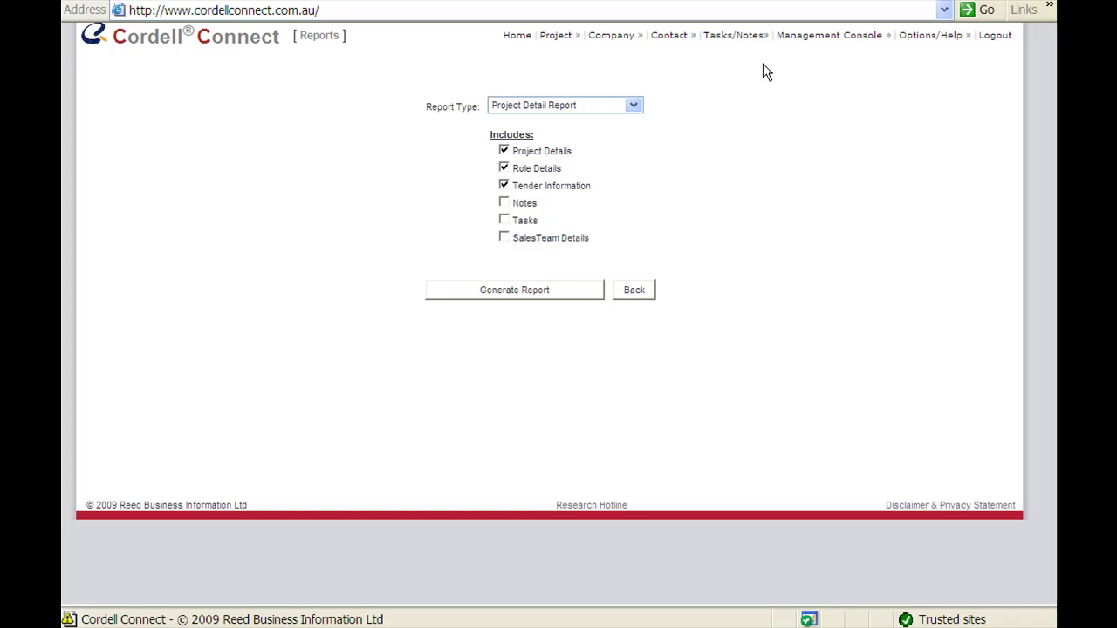
Choose the customisable Excel export and add the Project Address, Project City, Project State and Project Post Code fields.
{"action": "left_click", "coordinate": [638, 103]}
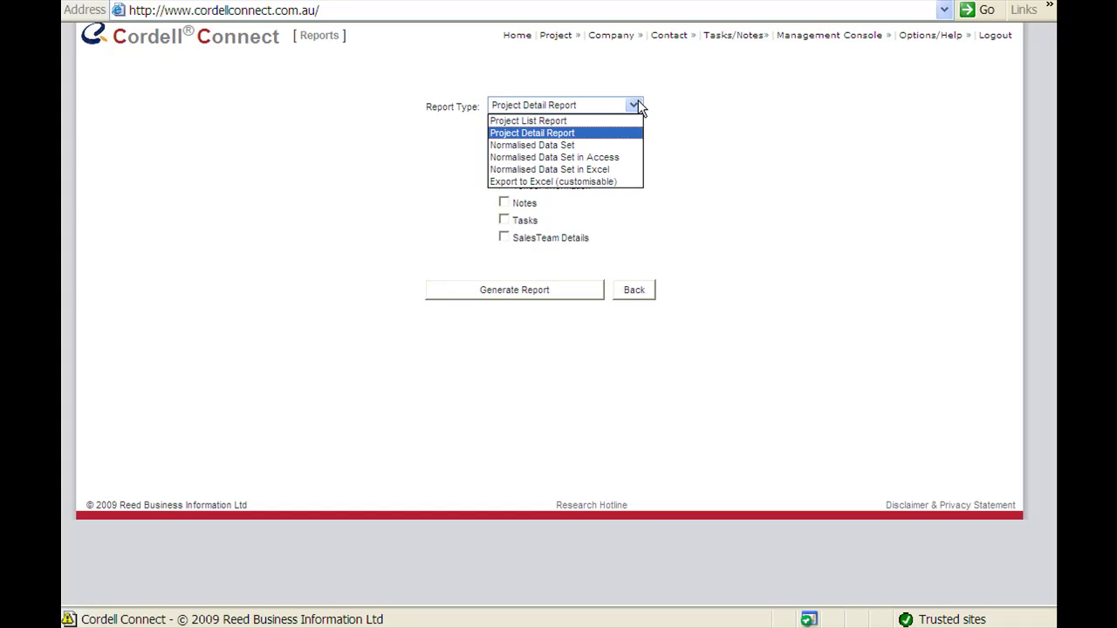
{"action": "left_click", "coordinate": [598, 183]}
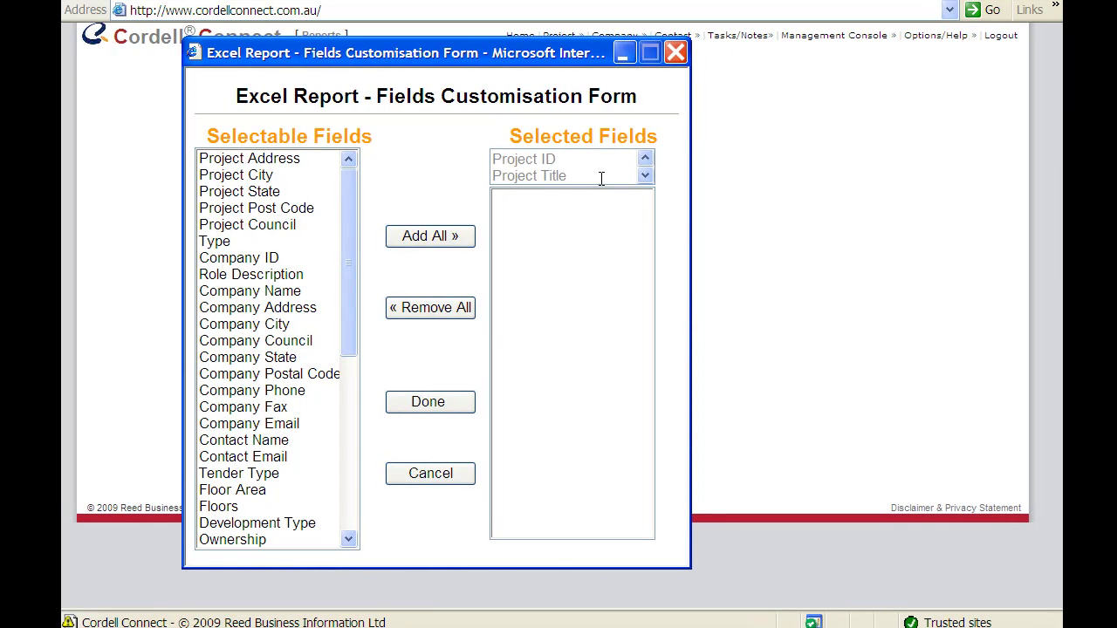
{"action": "double_click", "coordinate": [242, 161]}
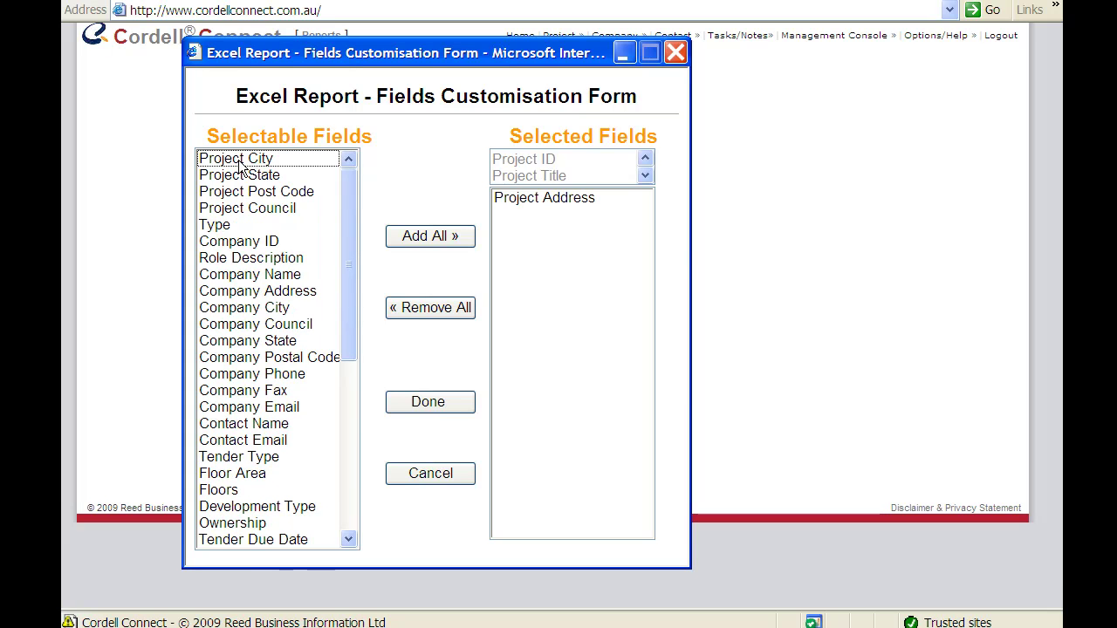
{"action": "double_click", "coordinate": [241, 161]}
{"action": "double_click", "coordinate": [242, 161]}
{"action": "double_click", "coordinate": [242, 162]}
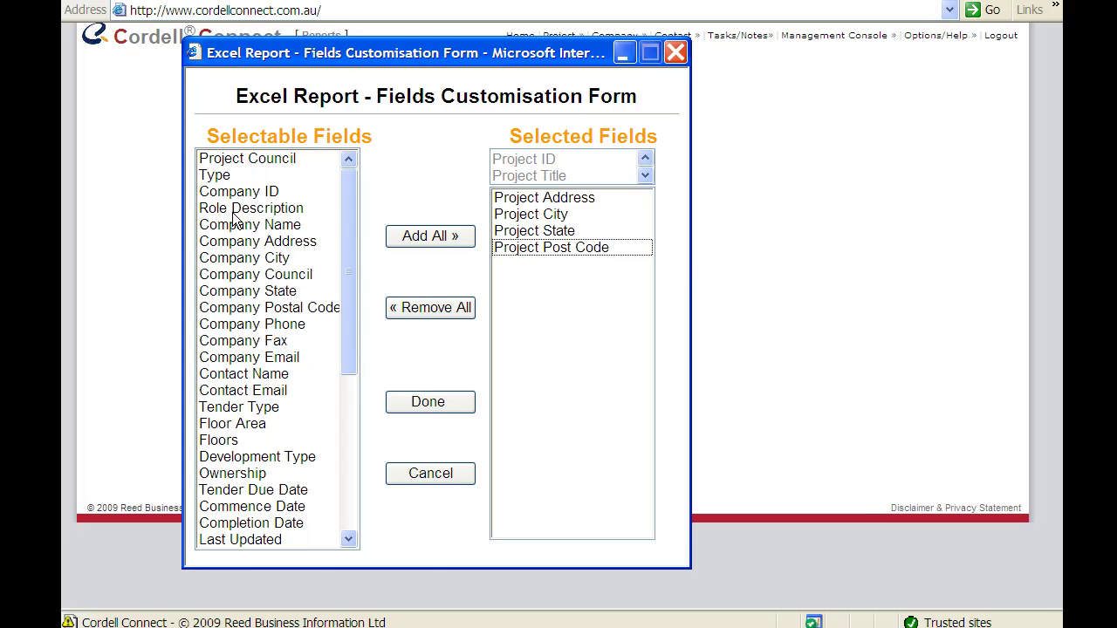
Add Role Description, Company Name, Company Address and Company City to the selected export fields.
{"action": "double_click", "coordinate": [236, 209]}
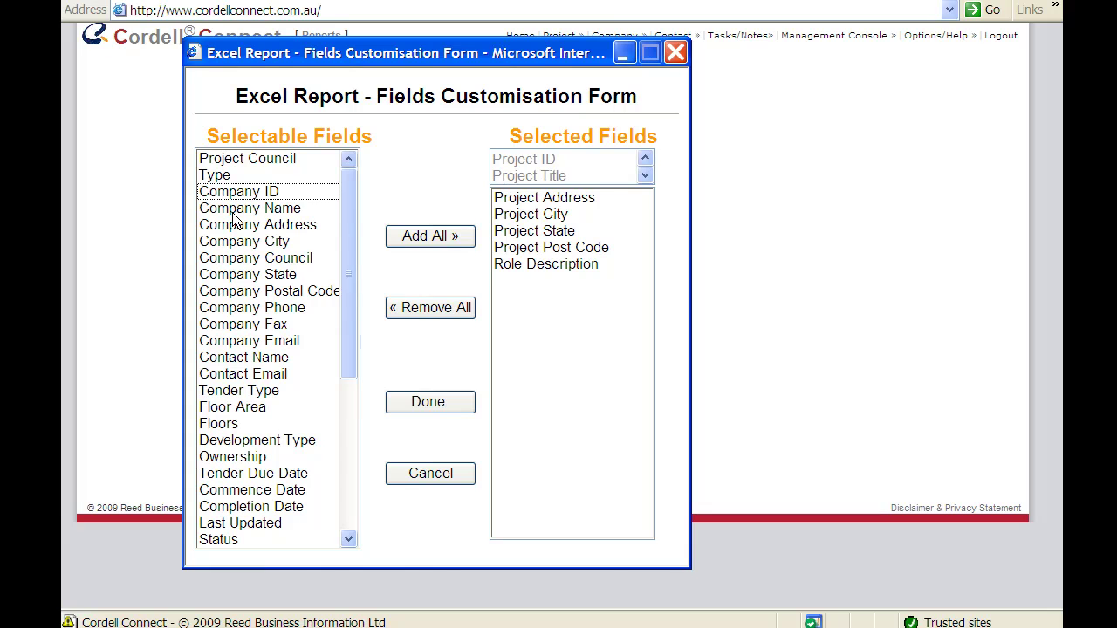
{"action": "double_click", "coordinate": [233, 211]}
{"action": "double_click", "coordinate": [234, 210]}
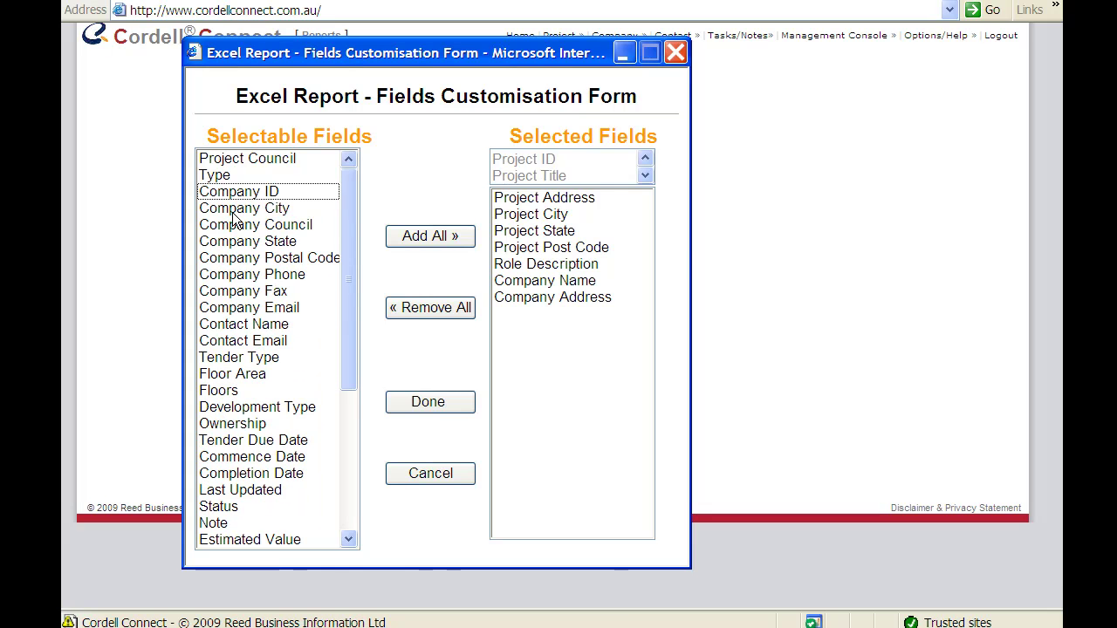
{"action": "double_click", "coordinate": [233, 212]}
{"action": "double_click", "coordinate": [233, 212]}
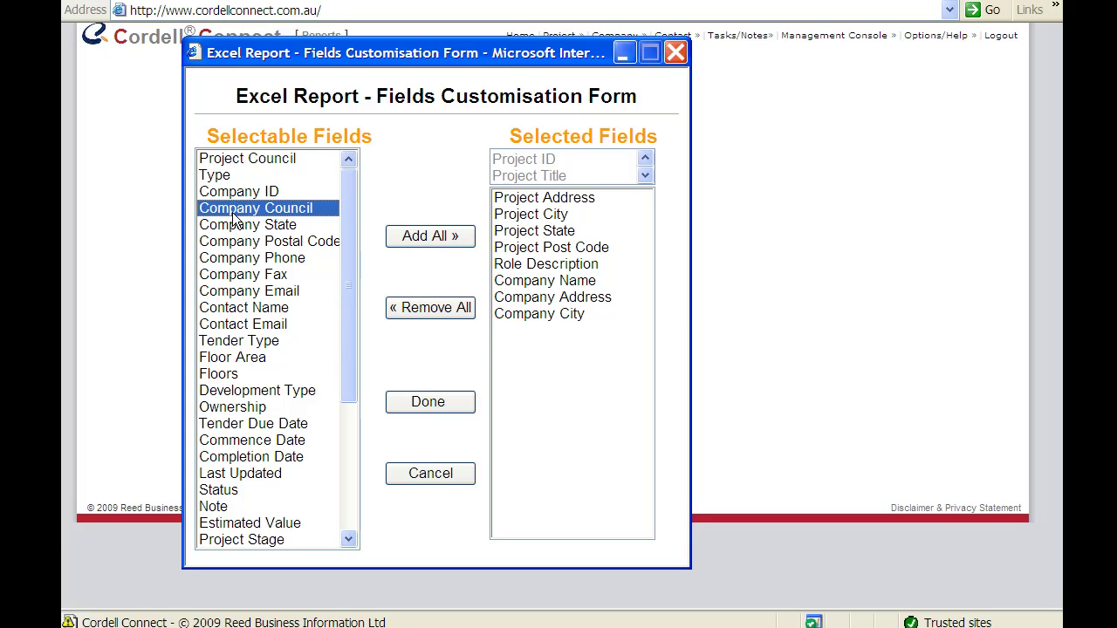
Add Company Council, Company State, Company Phone, Company Email and Contact Name to the export, and confirm the field selection.
{"action": "double_click", "coordinate": [233, 214]}
{"action": "left_click", "coordinate": [231, 226]}
{"action": "double_click", "coordinate": [232, 226]}
{"action": "double_click", "coordinate": [233, 244]}
{"action": "double_click", "coordinate": [233, 244]}
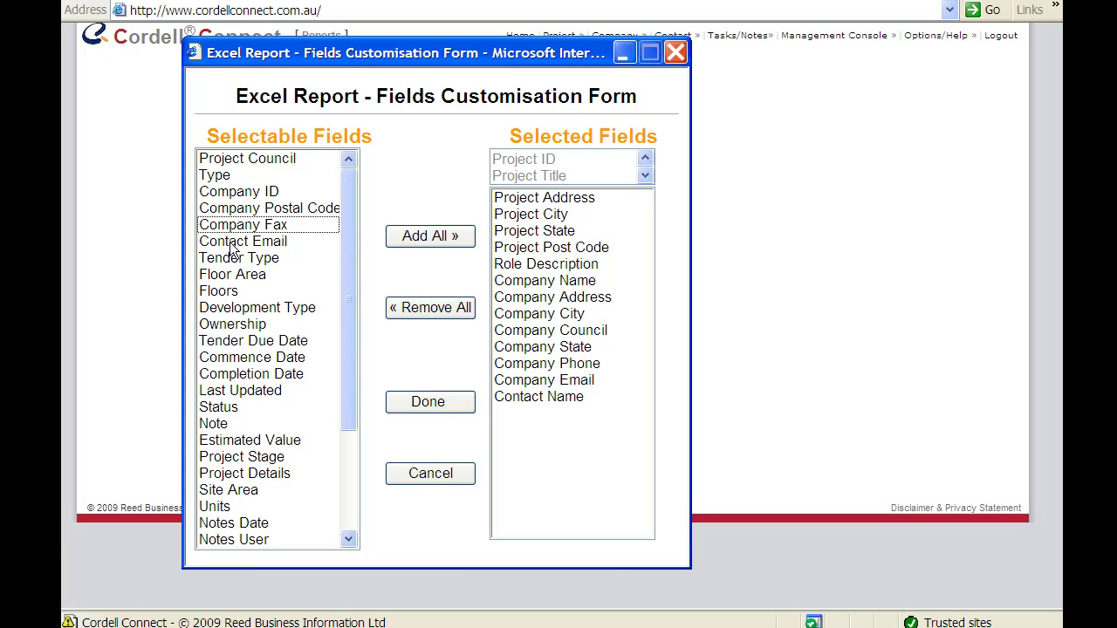
{"action": "left_click", "coordinate": [429, 405]}
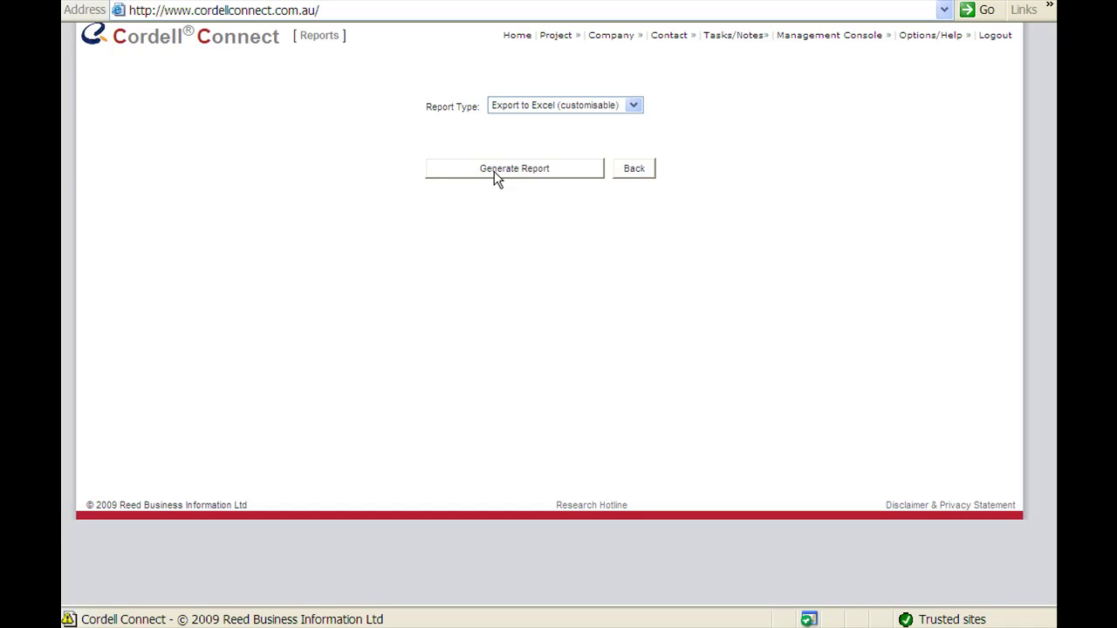
Generate the customised Excel report and open nds.xls from the downloaded nds.zip archive.
{"action": "left_click", "coordinate": [495, 171]}
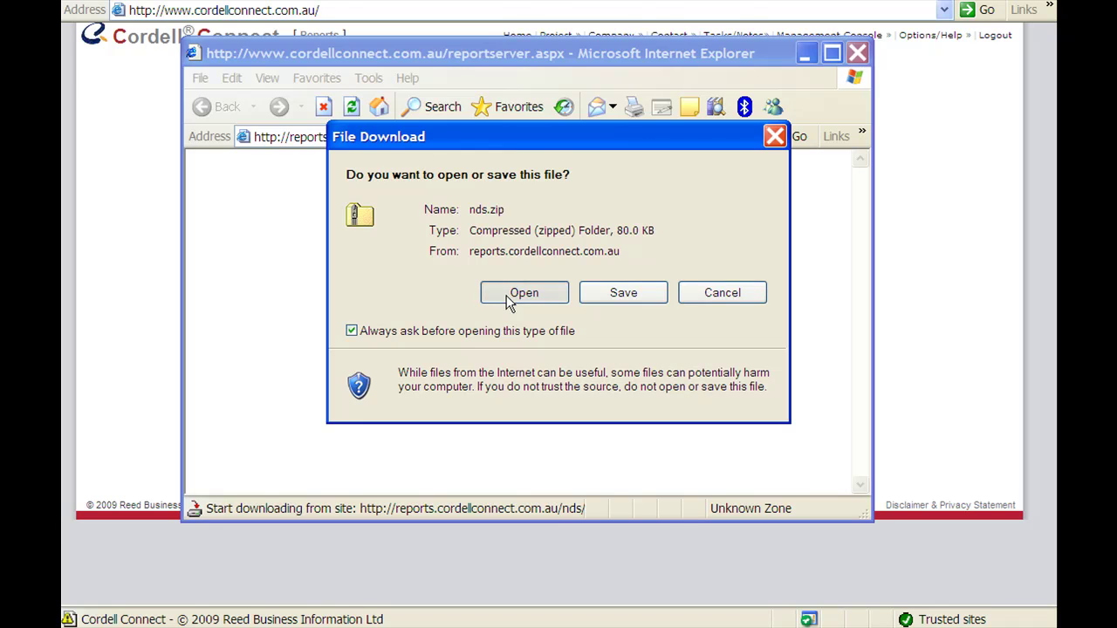
{"action": "left_click", "coordinate": [523, 294]}
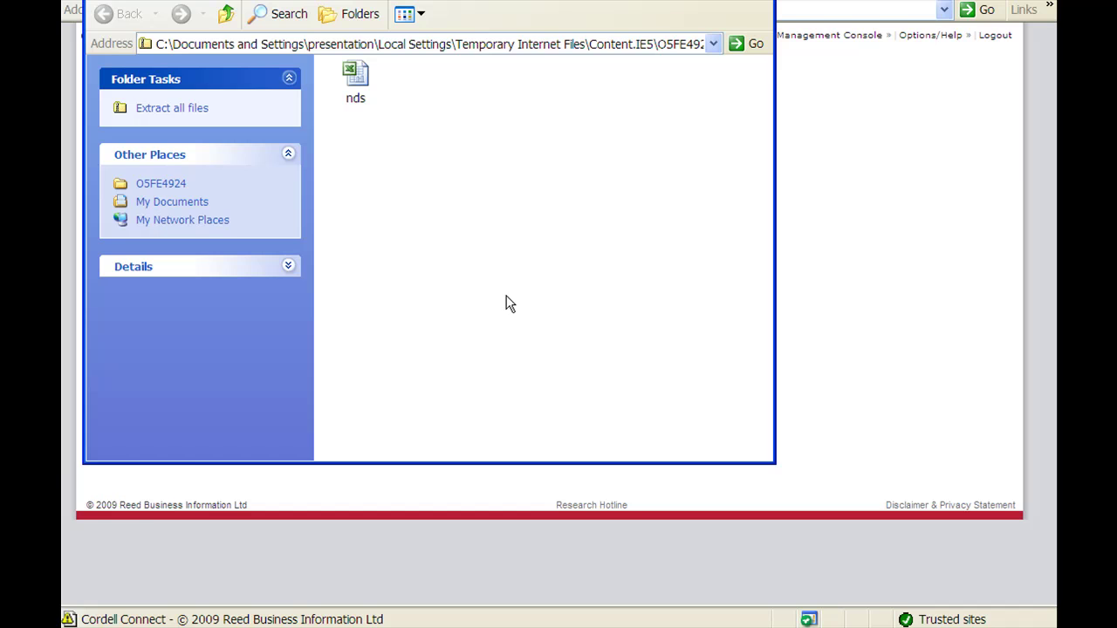
{"action": "double_click", "coordinate": [355, 83]}
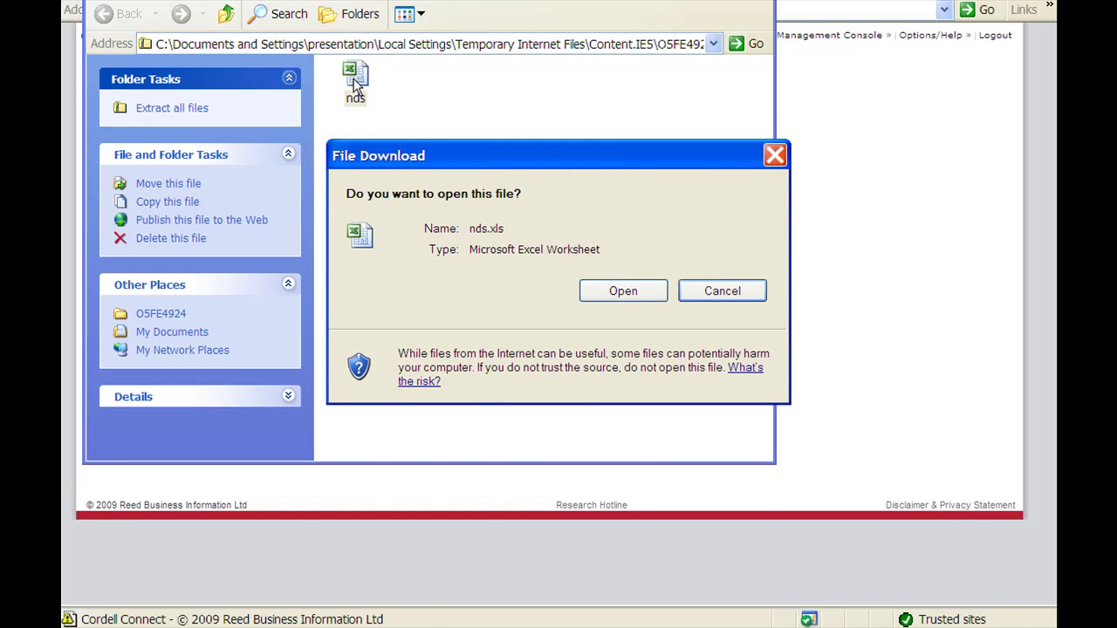
{"action": "left_click", "coordinate": [615, 288]}
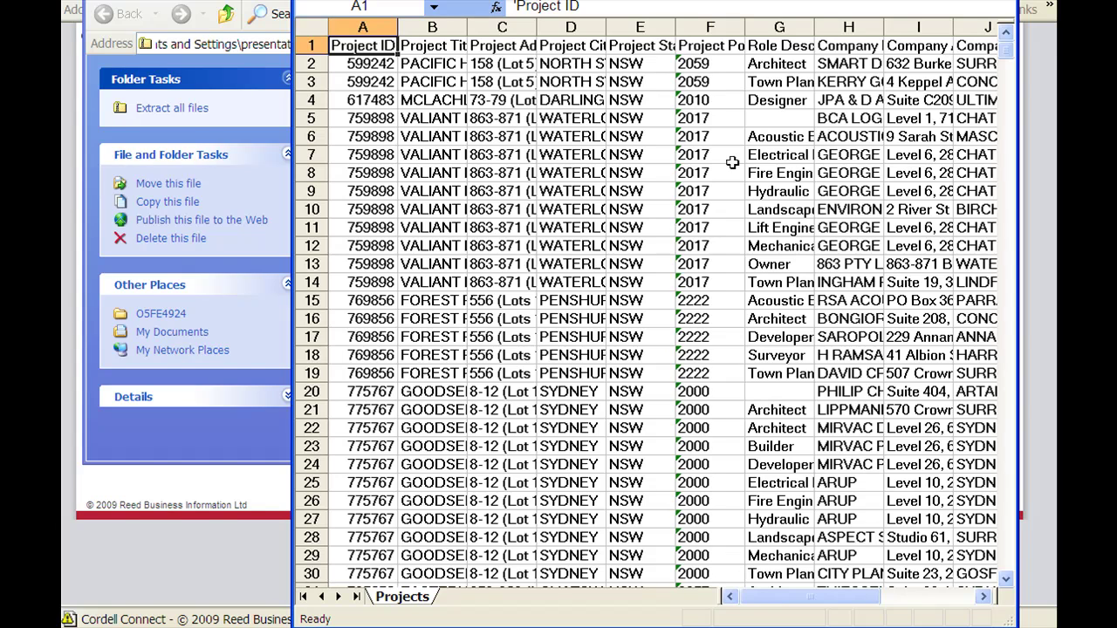
Examine the exported worksheet's columns at full window size, including Role Description, and return to the Cordell Connect report page.
{"action": "left_click", "coordinate": [924, 2]}
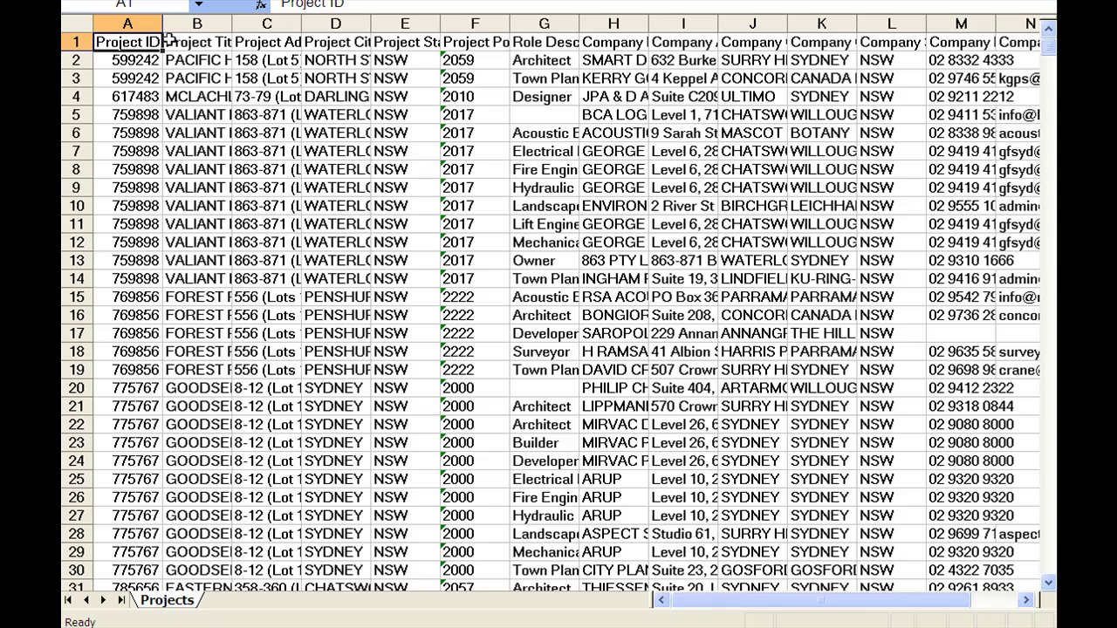
{"action": "left_click", "coordinate": [538, 40]}
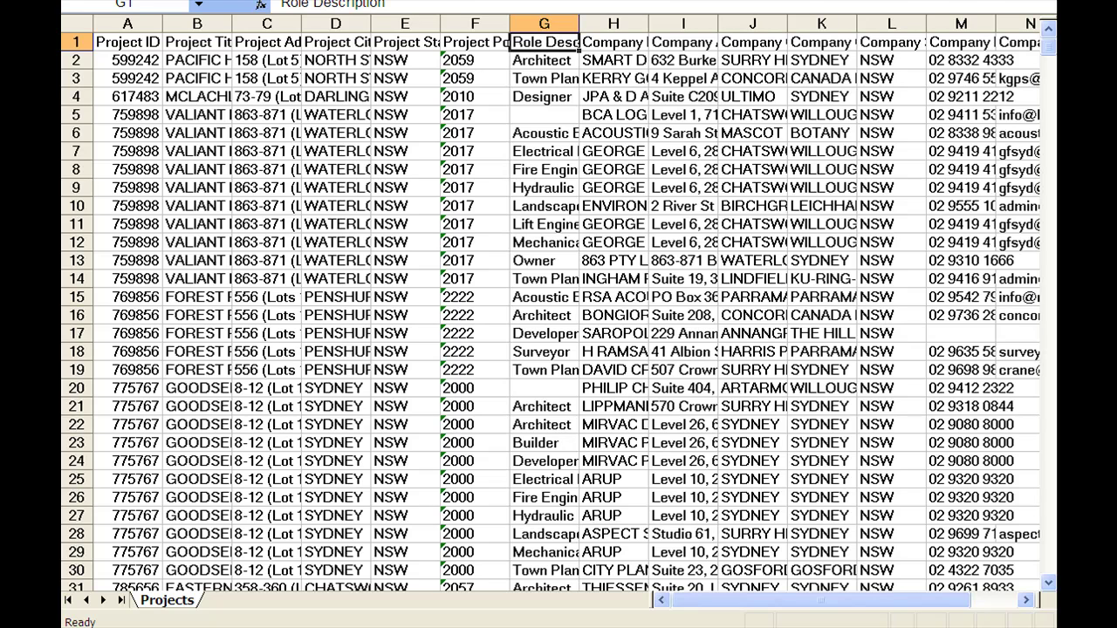
{"action": "key", "text": "alt+Tab"}
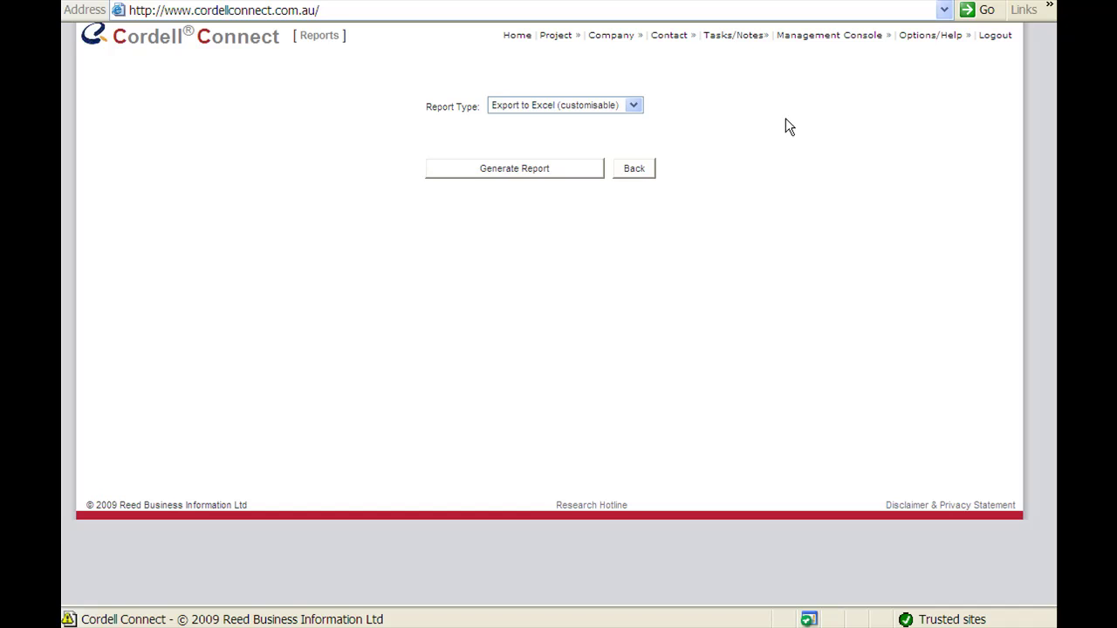
Return to the saved search results and add the first five projects, Angel Place through Former NSW Police Headquarters, to the print list.
{"action": "left_click", "coordinate": [636, 166]}
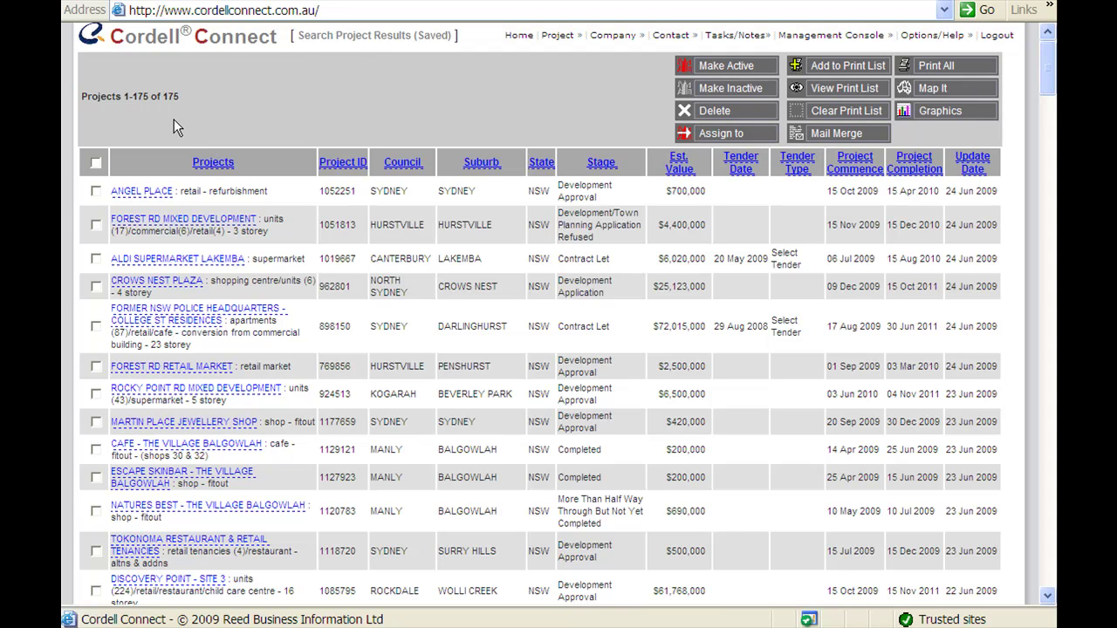
{"action": "left_click", "coordinate": [96, 192]}
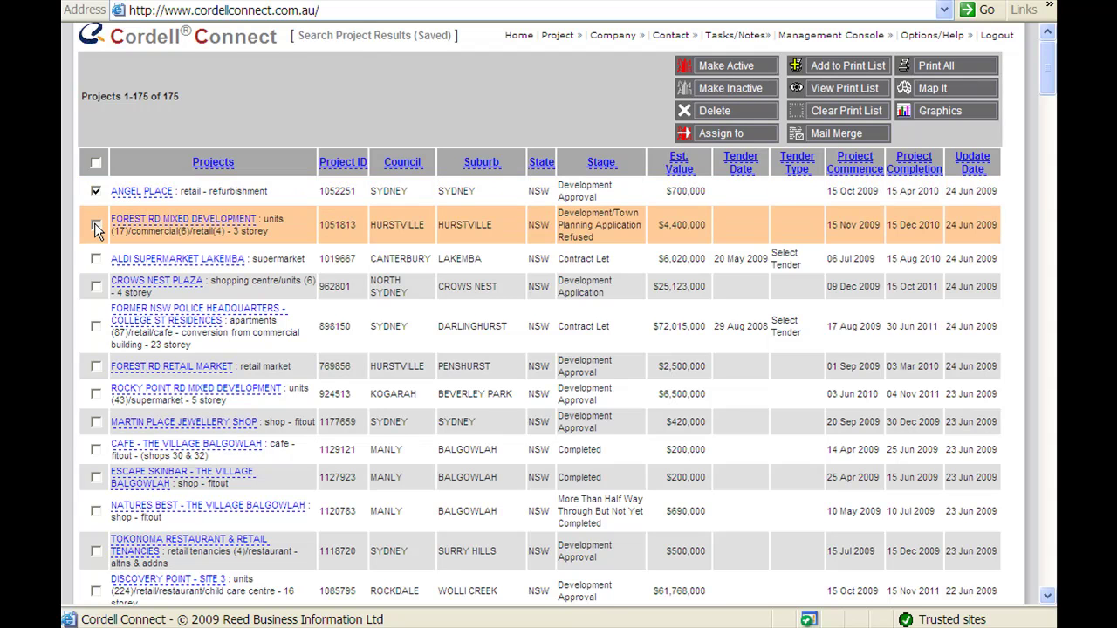
{"action": "left_click", "coordinate": [96, 259]}
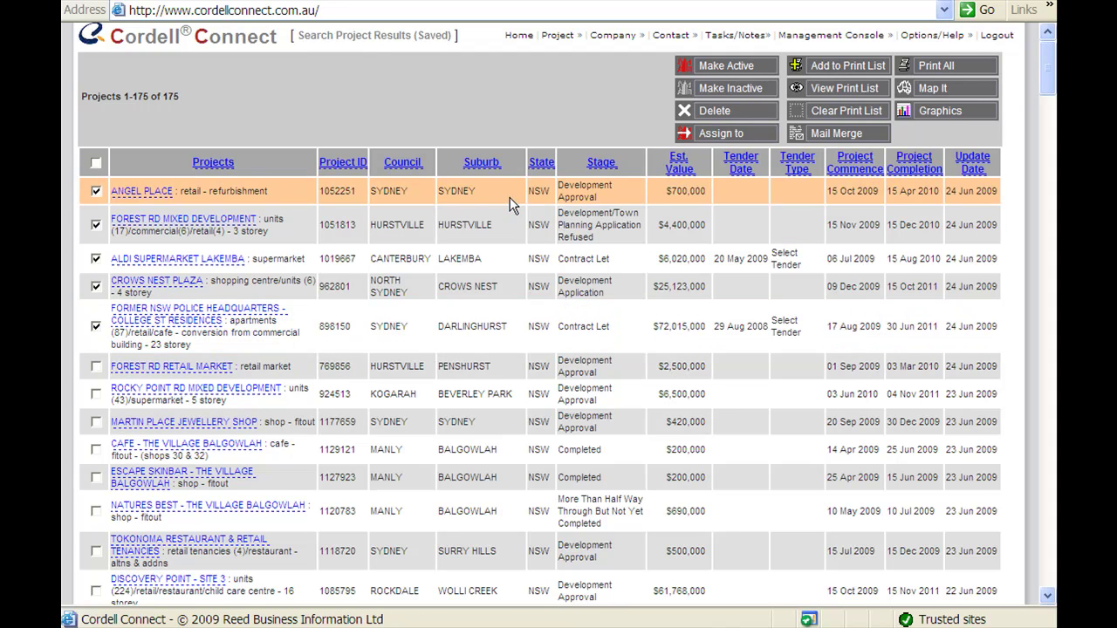
{"action": "left_click", "coordinate": [834, 67]}
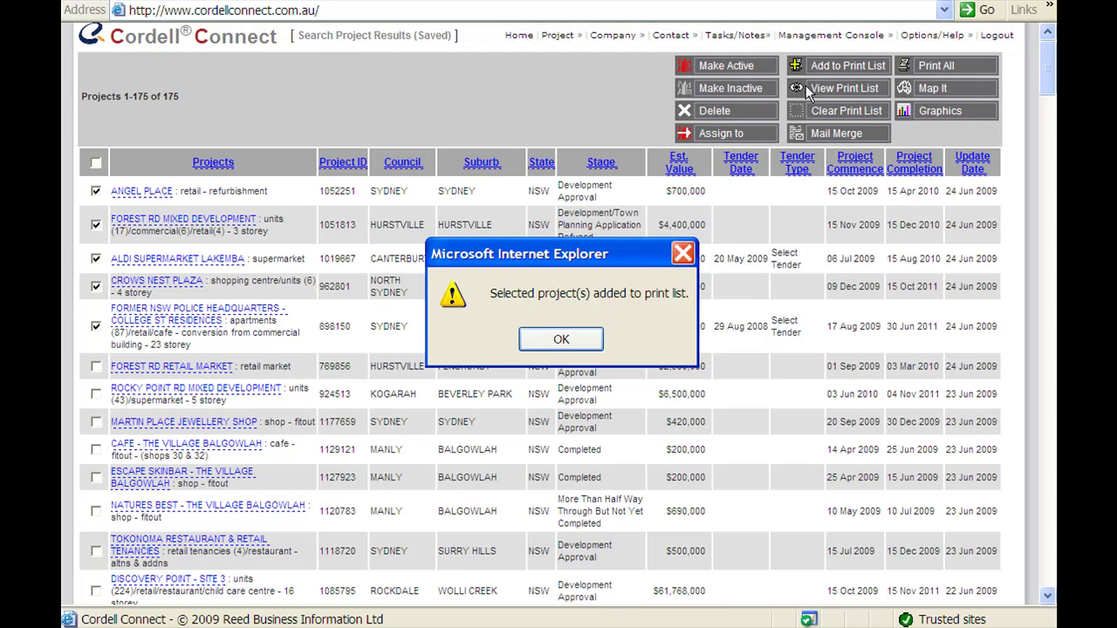
{"action": "left_click", "coordinate": [559, 340]}
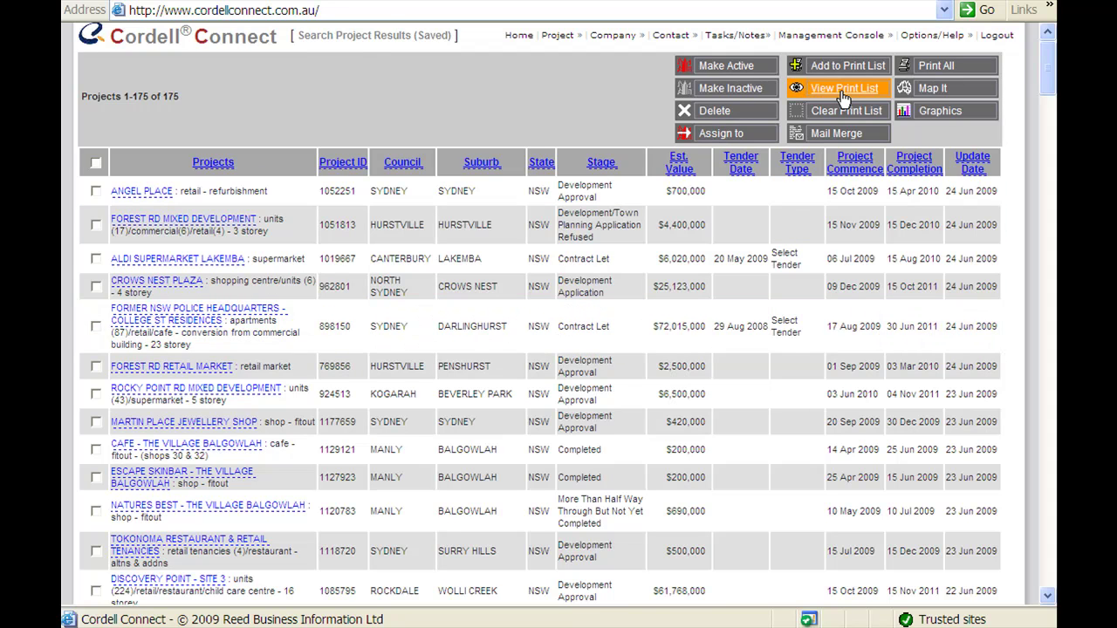
View the print list, sort it by estimated value, and delete the Former NSW Police Headquarters - College St Residences project from it.
{"action": "left_click", "coordinate": [843, 93]}
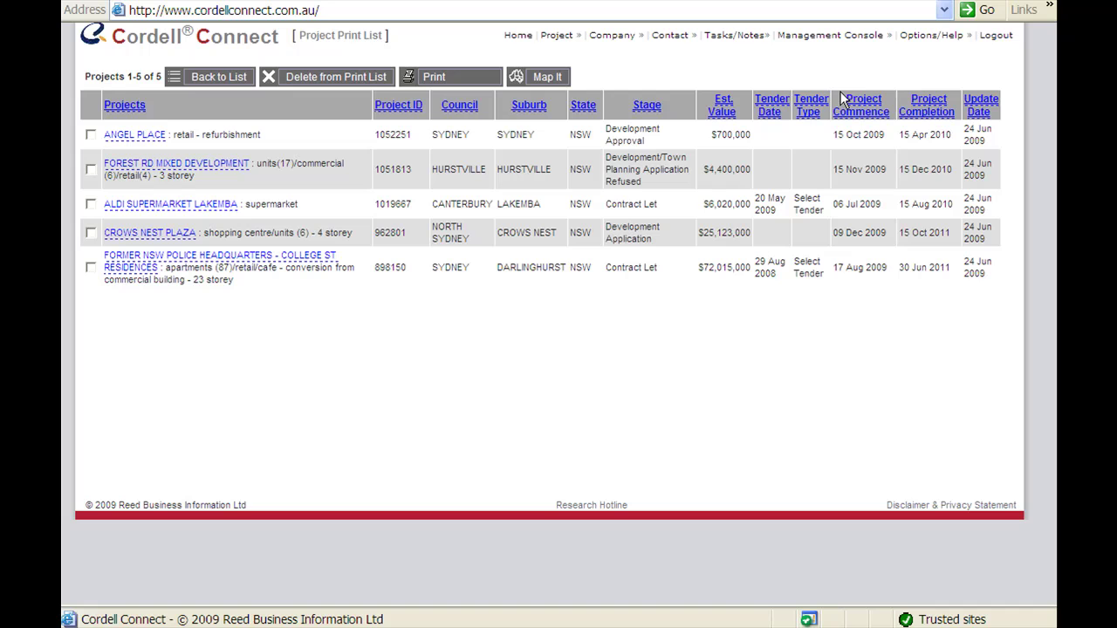
{"action": "left_click", "coordinate": [723, 111]}
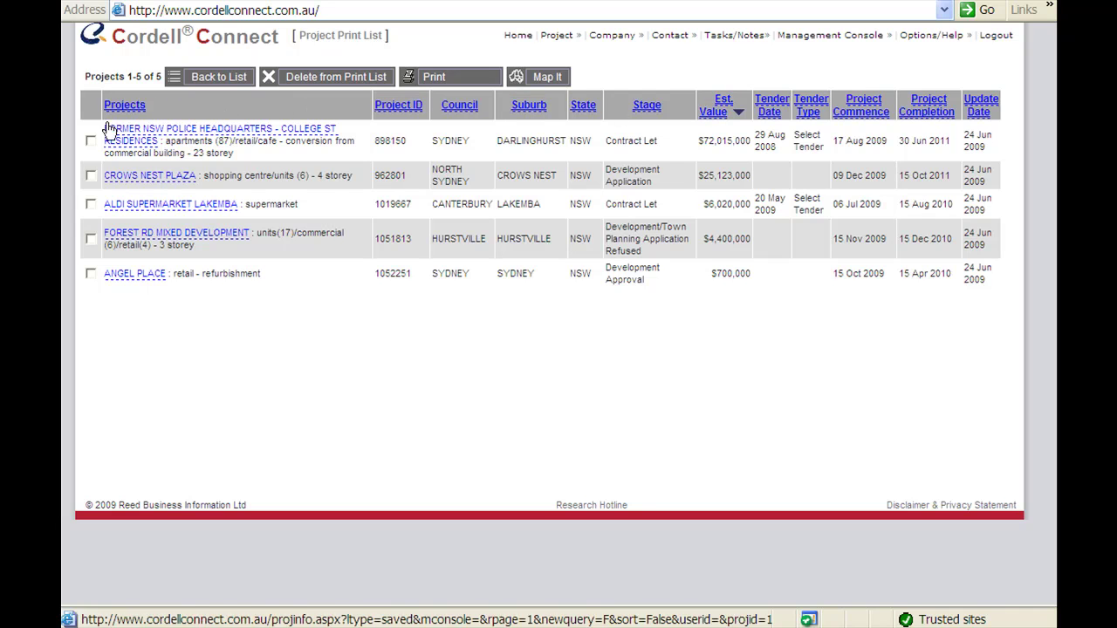
{"action": "left_click", "coordinate": [90, 140]}
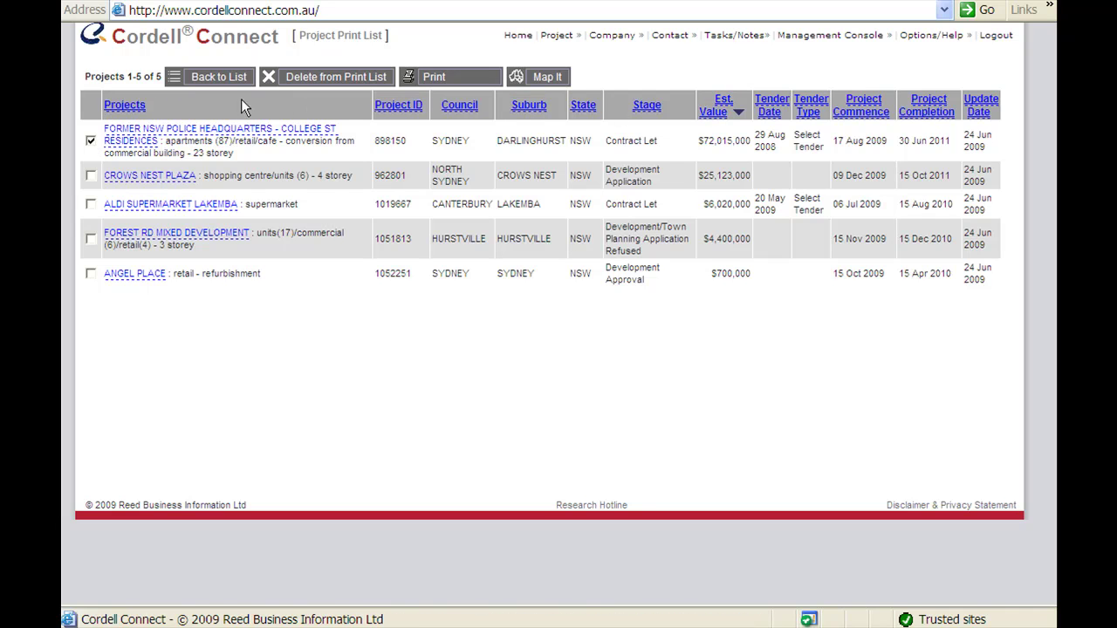
{"action": "left_click", "coordinate": [325, 79]}
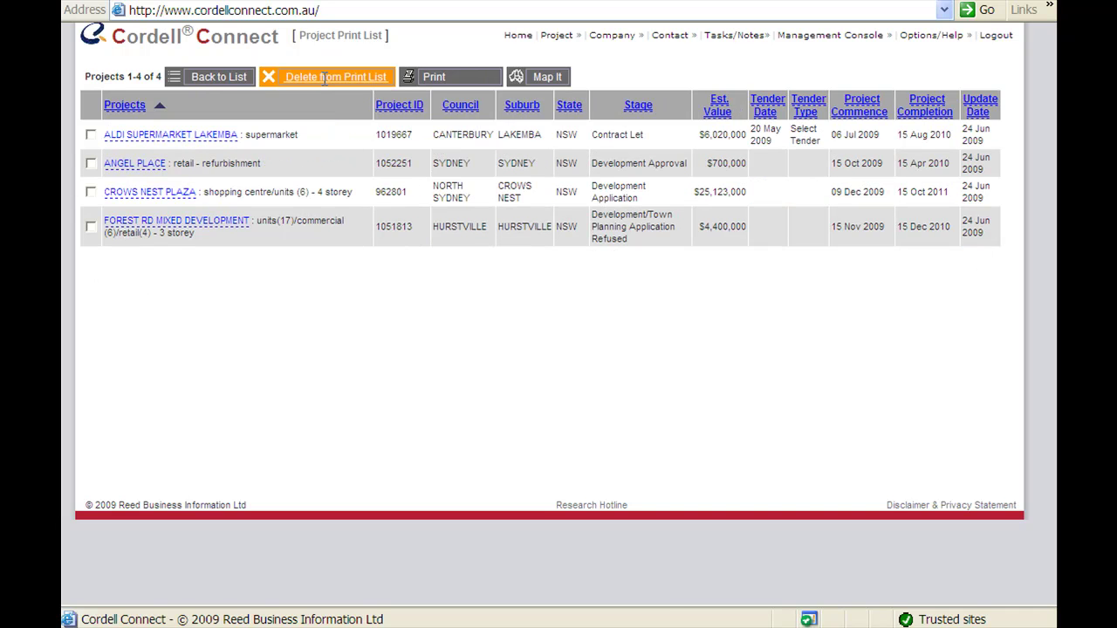
Generate a Project Detail Report for the print list with project details, role details and tender information, and open the resulting PDF.
{"action": "left_click", "coordinate": [438, 81]}
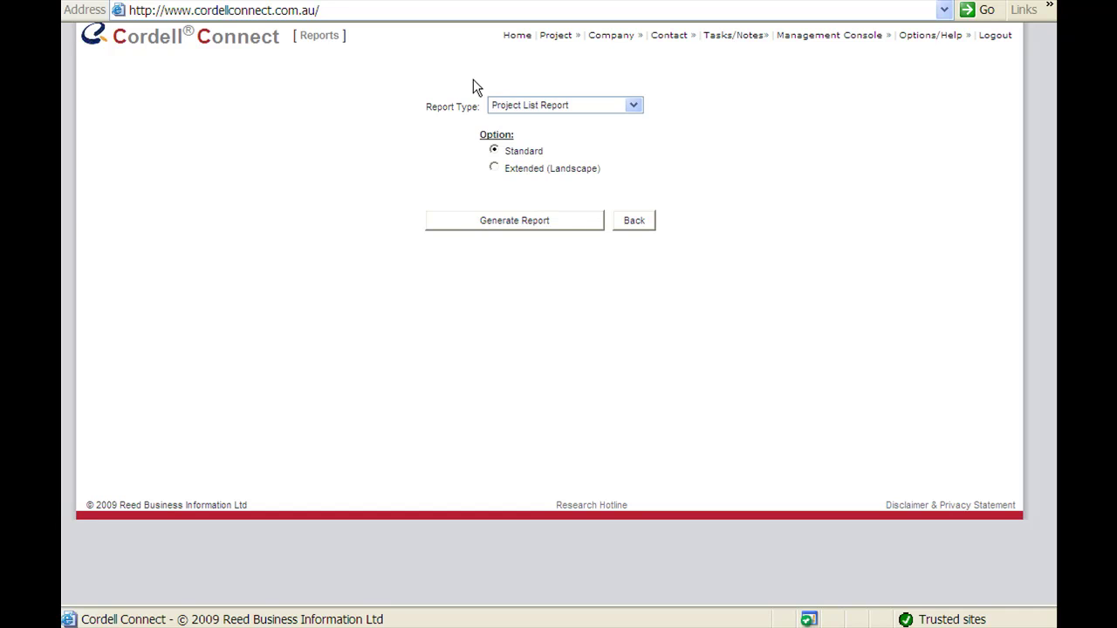
{"action": "left_click", "coordinate": [635, 106]}
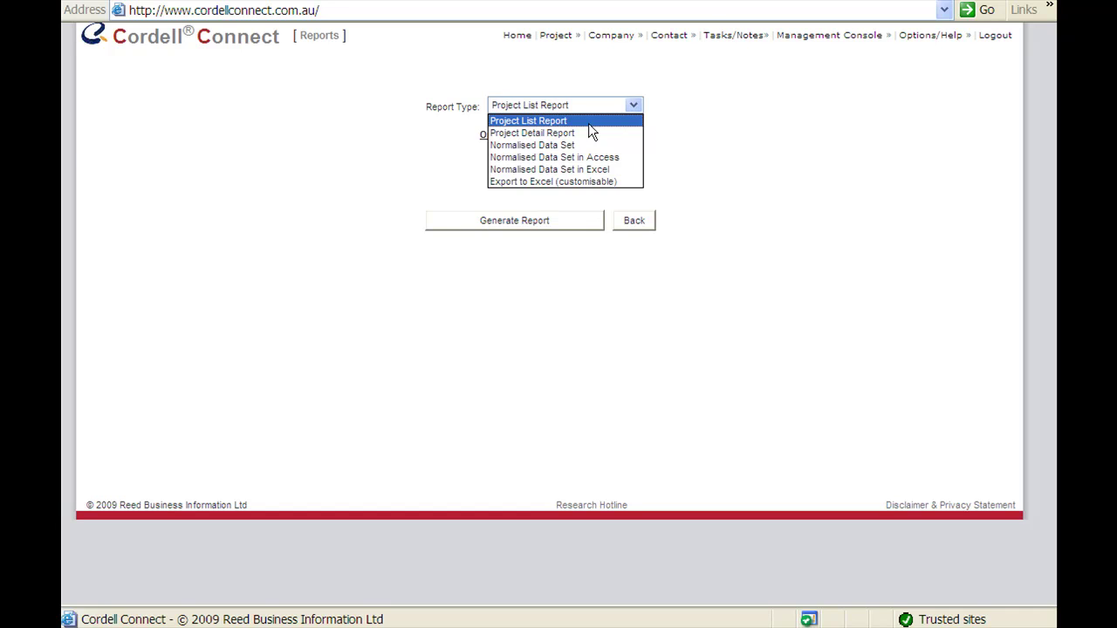
{"action": "left_click", "coordinate": [550, 133]}
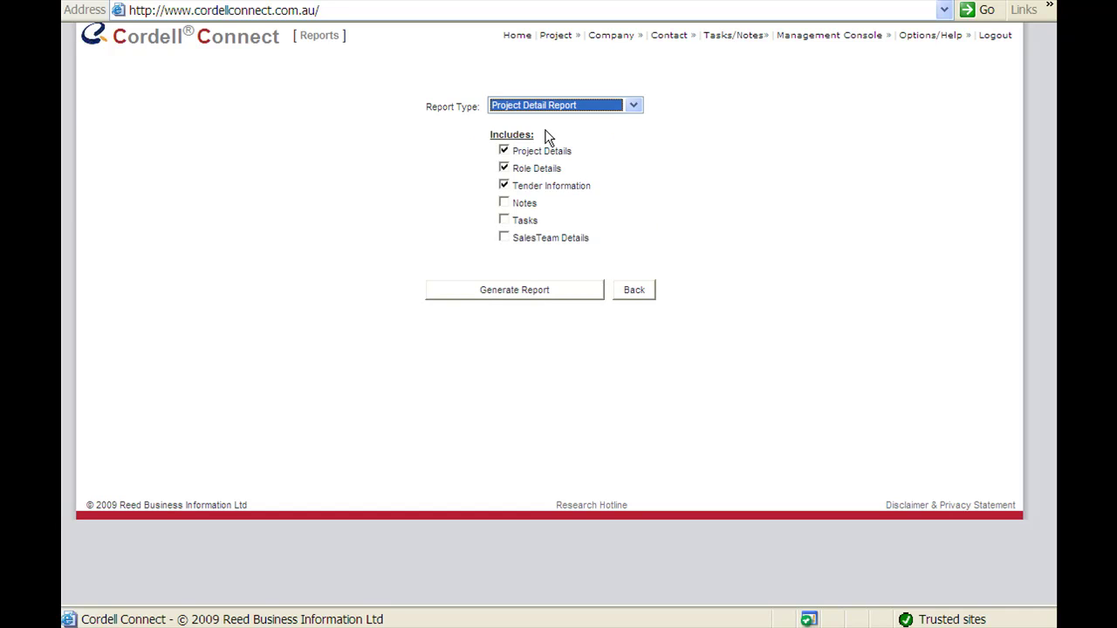
{"action": "left_click", "coordinate": [548, 292]}
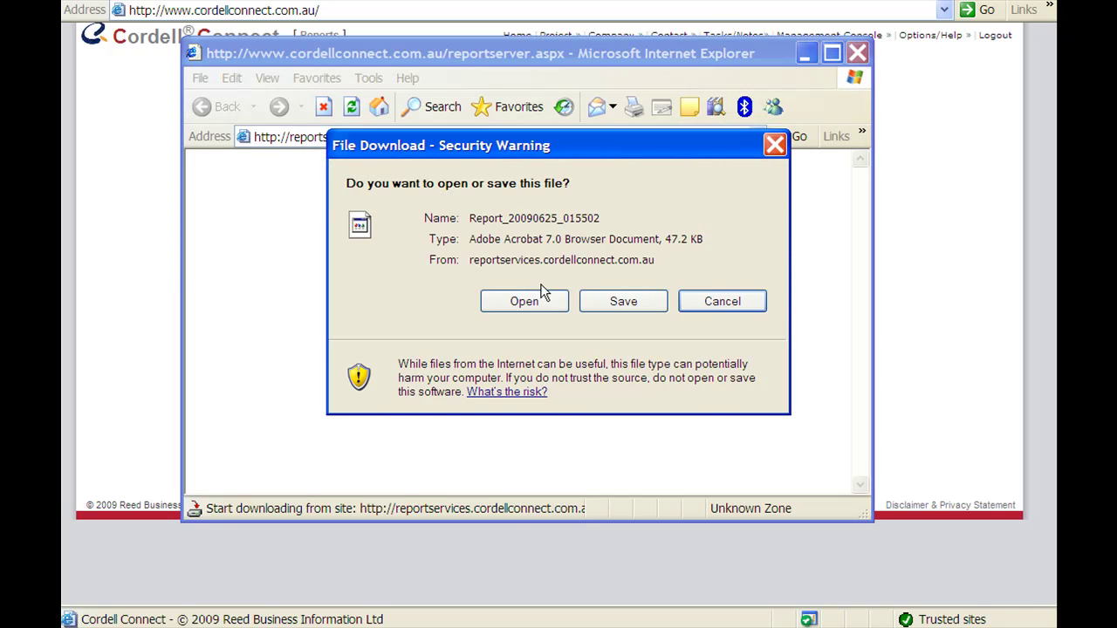
{"action": "left_click", "coordinate": [543, 304]}
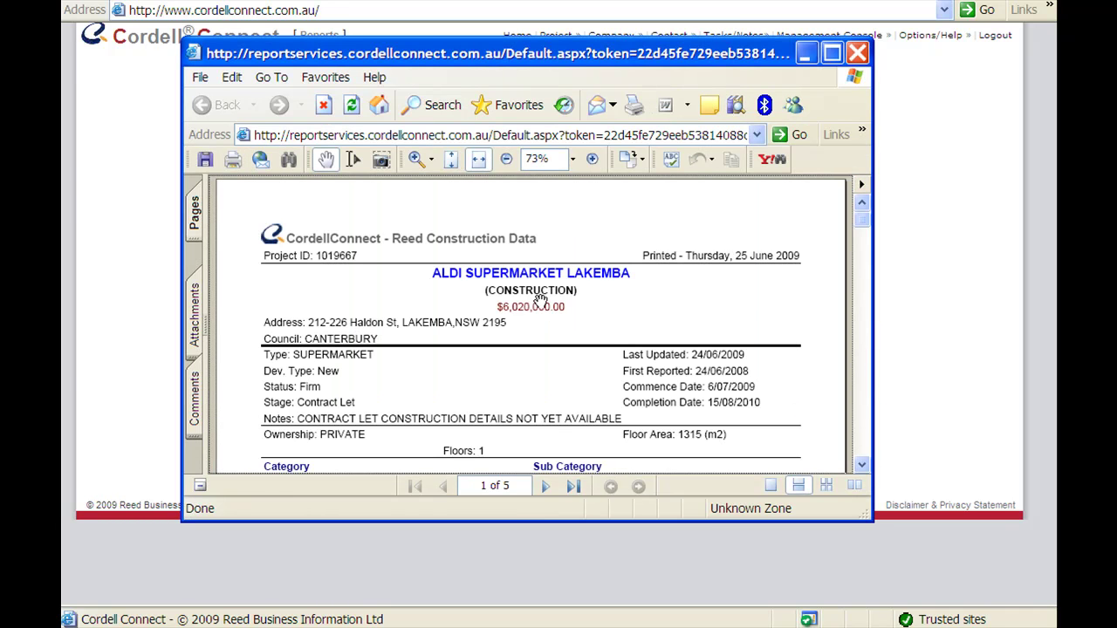
Examine the project detail report at full window size, including the company roles, and return to the saved search results.
{"action": "left_click", "coordinate": [832, 53]}
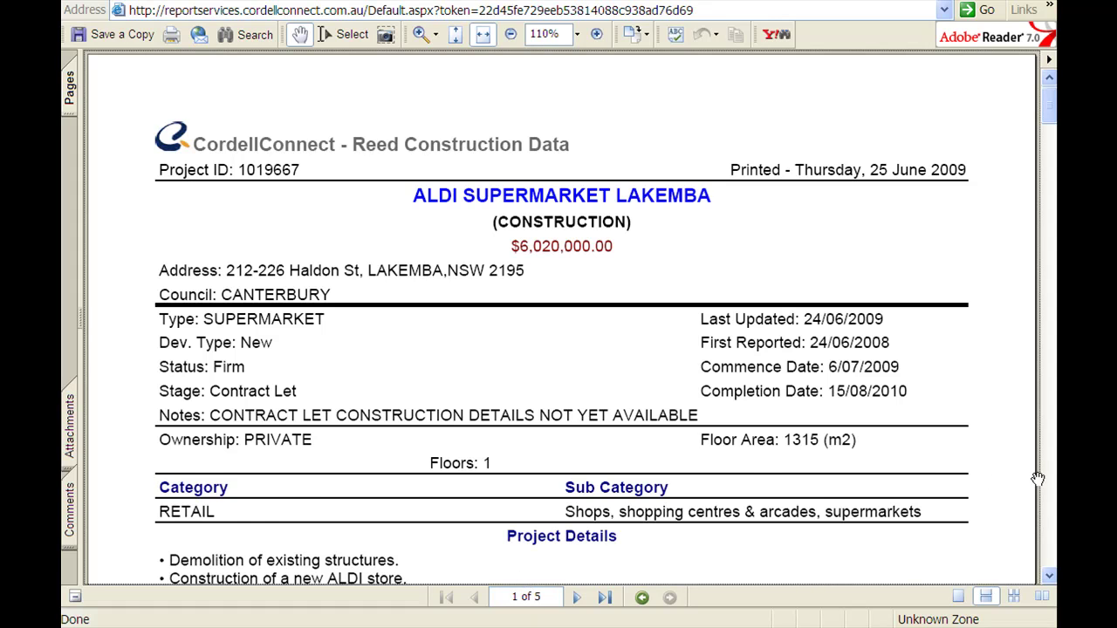
{"action": "scroll", "coordinate": [1054, 483], "scroll_direction": "down", "scroll_amount": 5}
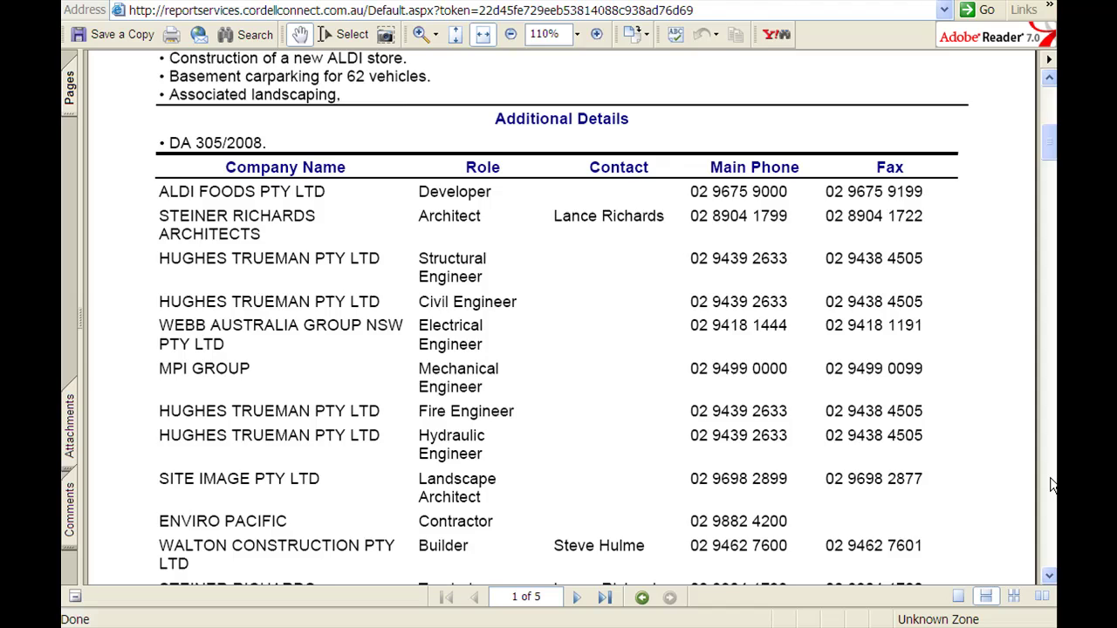
{"action": "scroll", "coordinate": [1052, 483], "scroll_direction": "down", "scroll_amount": 5}
{"action": "scroll", "coordinate": [1052, 486], "scroll_direction": "down", "scroll_amount": 10}
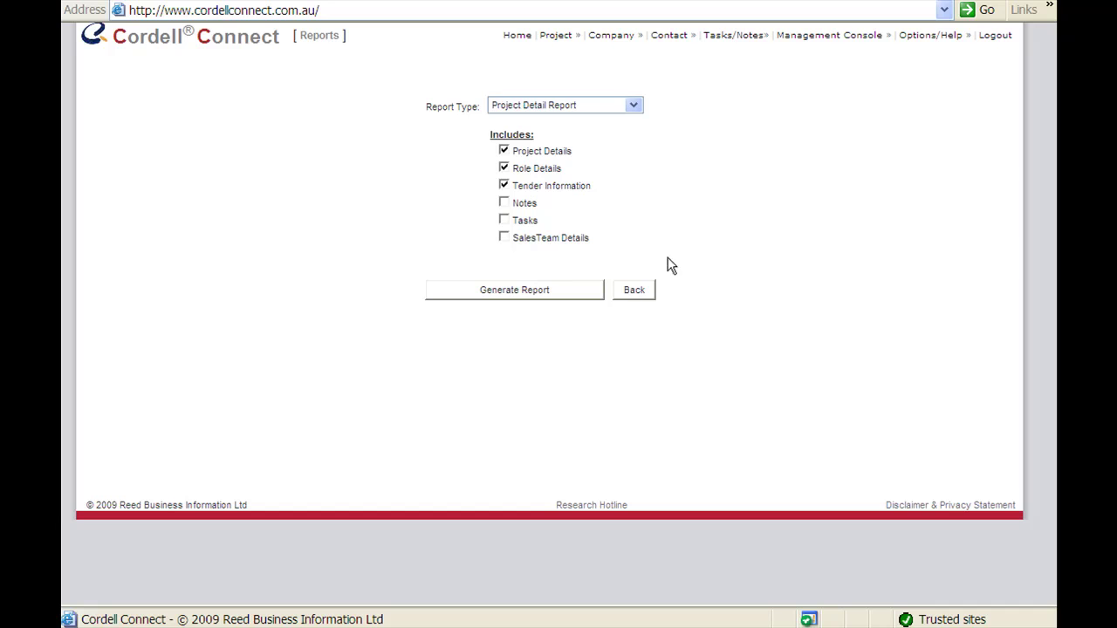
{"action": "left_click", "coordinate": [633, 291]}
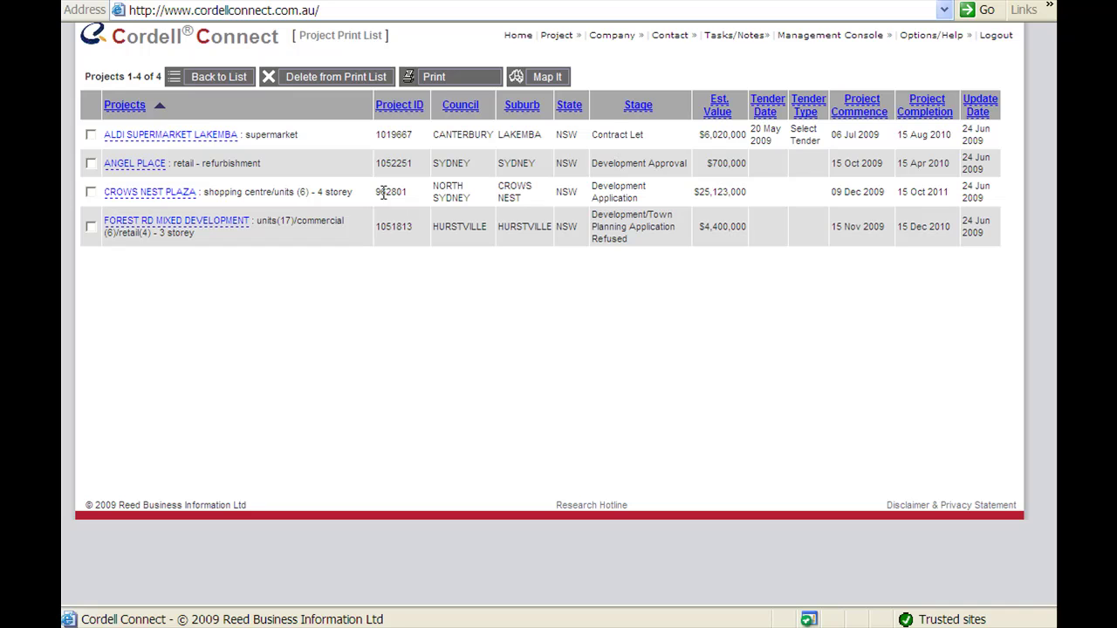
{"action": "left_click", "coordinate": [193, 80]}
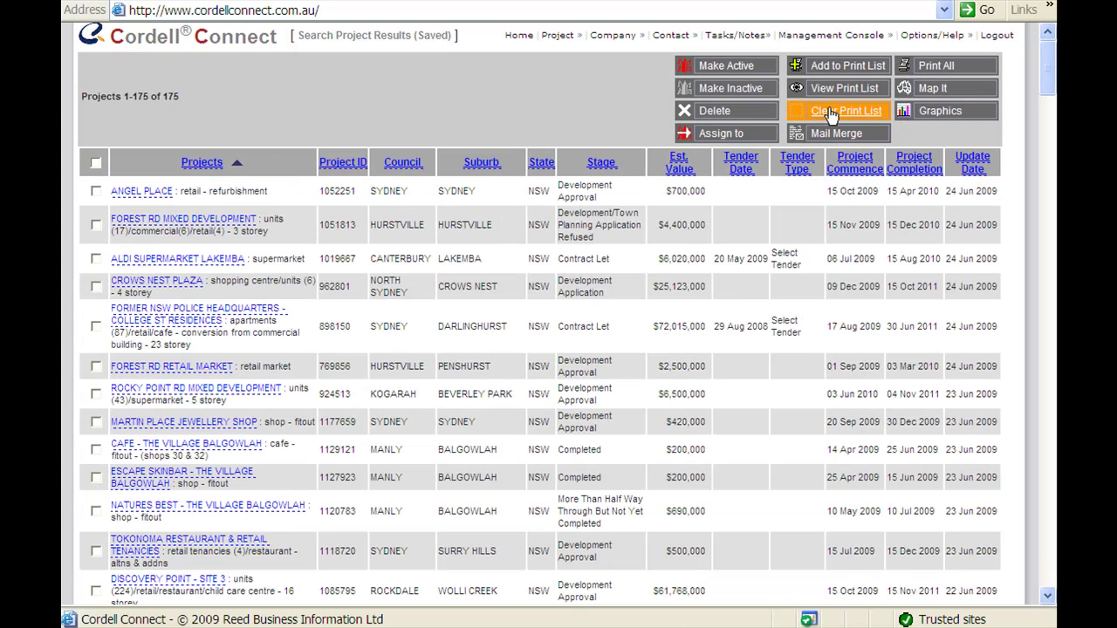